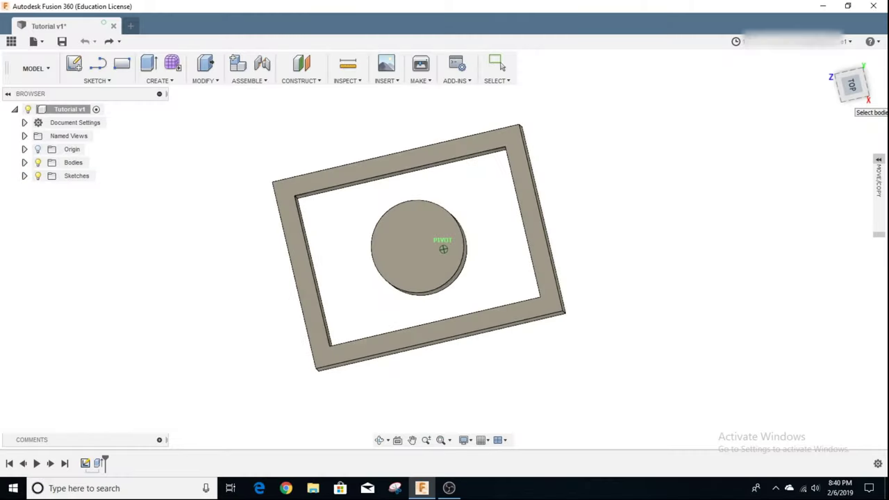
pyautogui.moveTo(851, 86)
pyautogui.mouseDown()
pyautogui.moveTo(852, 104)
pyautogui.moveTo(853, 78)
pyautogui.moveTo(851, 95)
pyautogui.mouseUp()
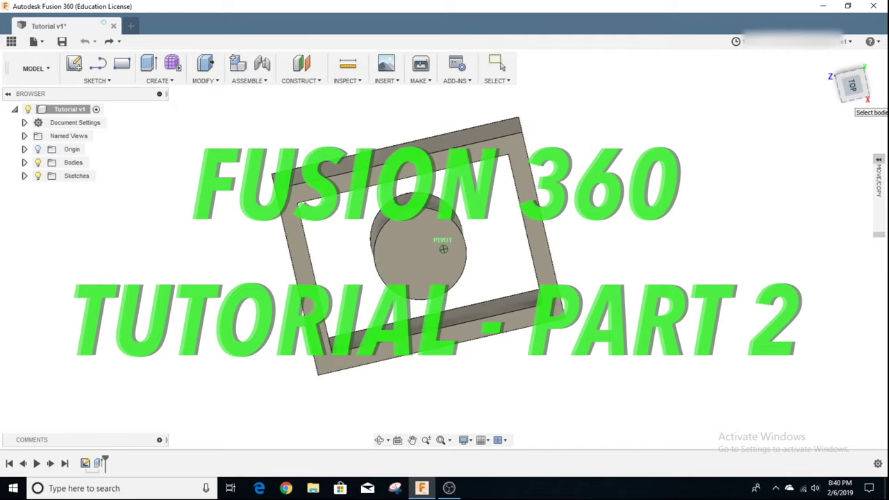
pyautogui.moveTo(447, 261)
pyautogui.keyDown('shift'); pyautogui.mouseDown(button='middle')
pyautogui.moveTo(447, 292)
pyautogui.moveTo(448, 278)
pyautogui.mouseUp(button='middle'); pyautogui.keyUp('shift')
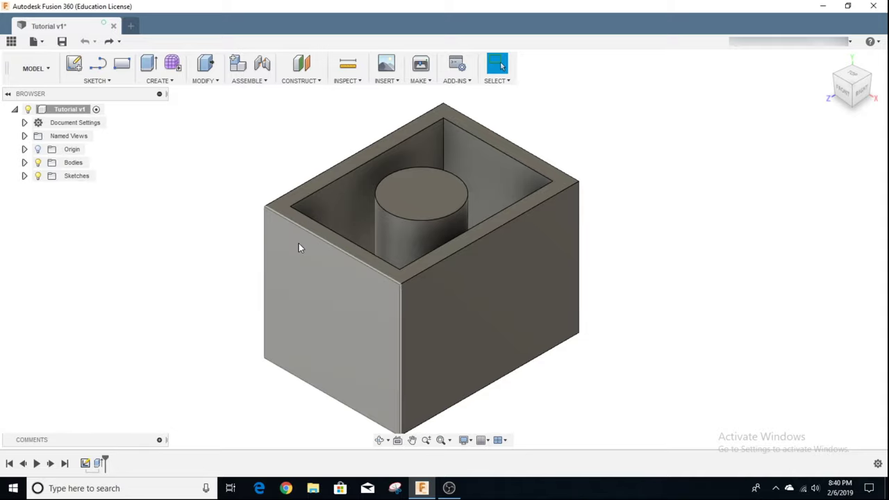
pyautogui.press('m')
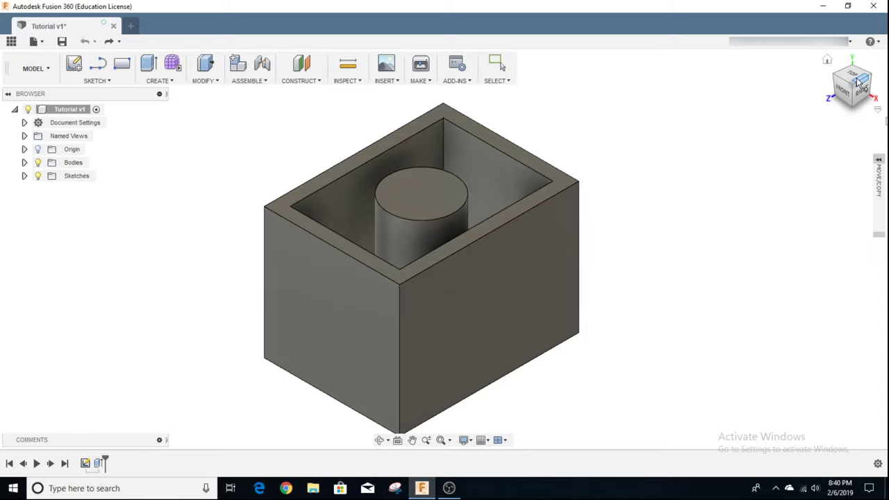
pyautogui.moveTo(858, 82)
pyautogui.mouseDown()
pyautogui.moveTo(858, 97)
pyautogui.moveTo(837, 115)
pyautogui.moveTo(857, 119)
pyautogui.moveTo(885, 99)
pyautogui.moveTo(885, 74)
pyautogui.mouseUp()
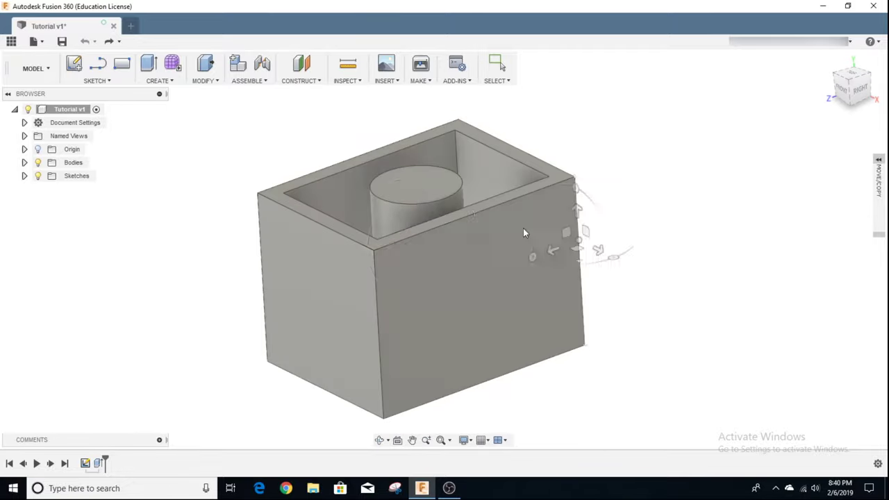
pyautogui.click(242, 227)
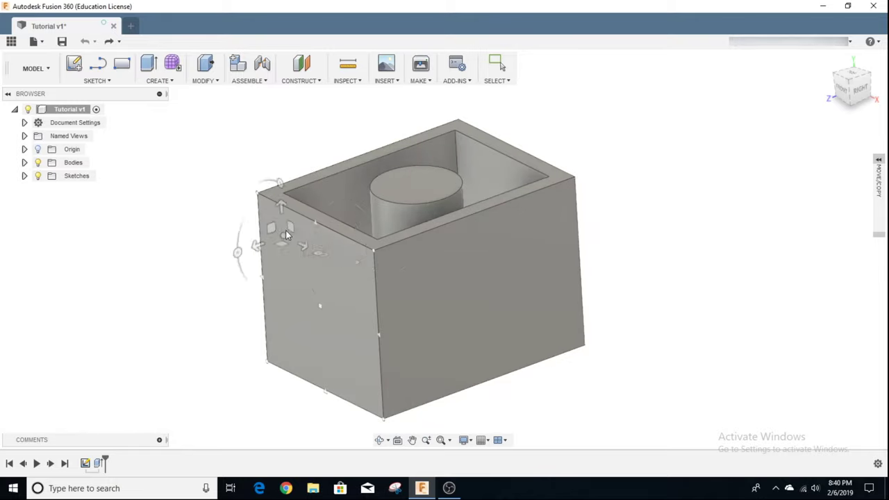
pyautogui.moveTo(851, 79)
pyautogui.mouseDown()
pyautogui.moveTo(852, 120)
pyautogui.moveTo(852, 89)
pyautogui.moveTo(827, 57)
pyautogui.moveTo(846, 89)
pyautogui.moveTo(851, 135)
pyautogui.moveTo(851, 94)
pyautogui.mouseUp()
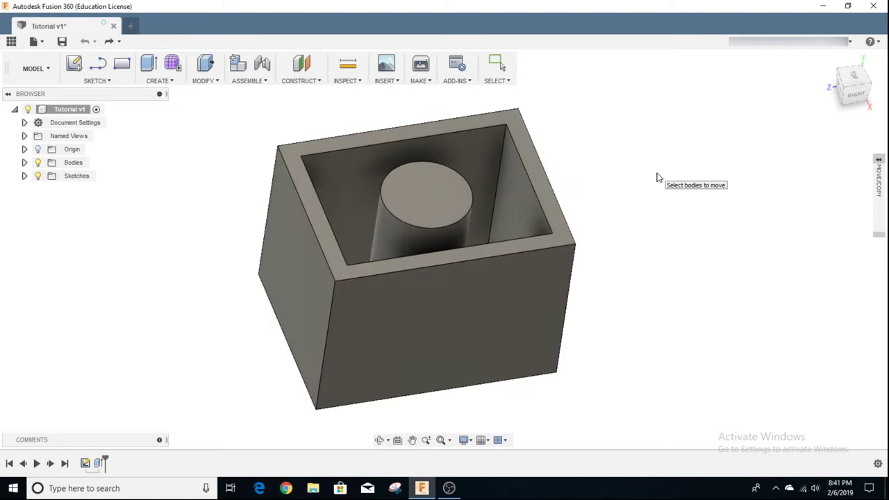
pyautogui.click(409, 201)
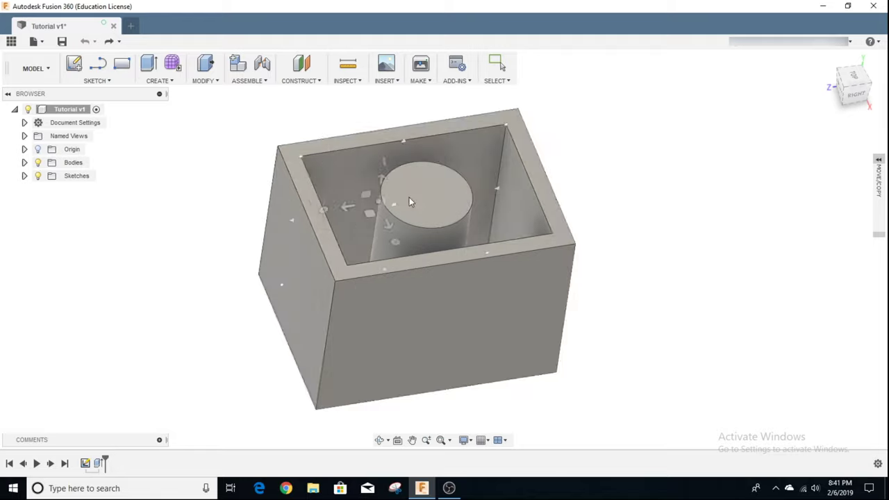
pyautogui.click(411, 198)
pyautogui.press('Escape')
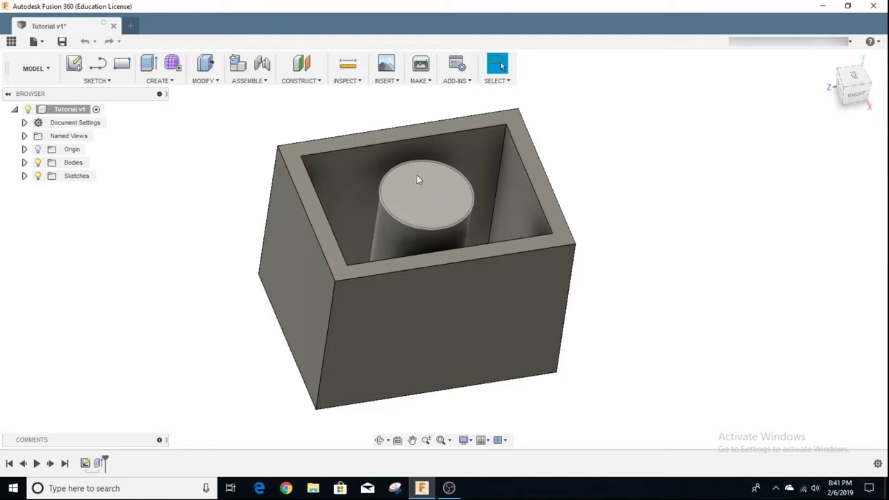
# Create a sketch on the top face of the central cylinder.
pyautogui.rightClick(420, 193)
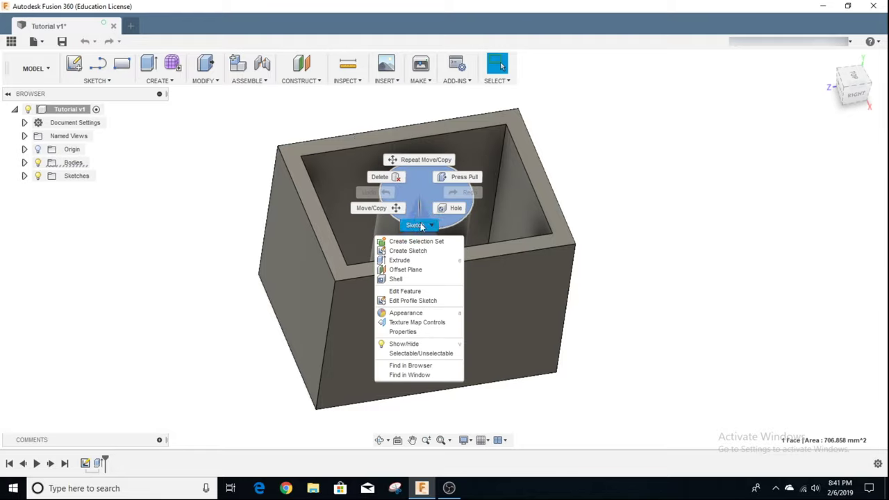
pyautogui.click(414, 252)
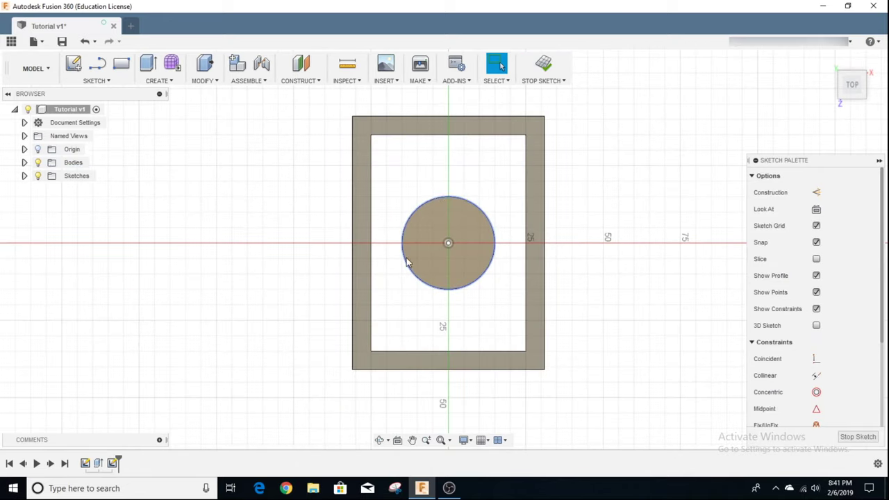
pyautogui.click(447, 240)
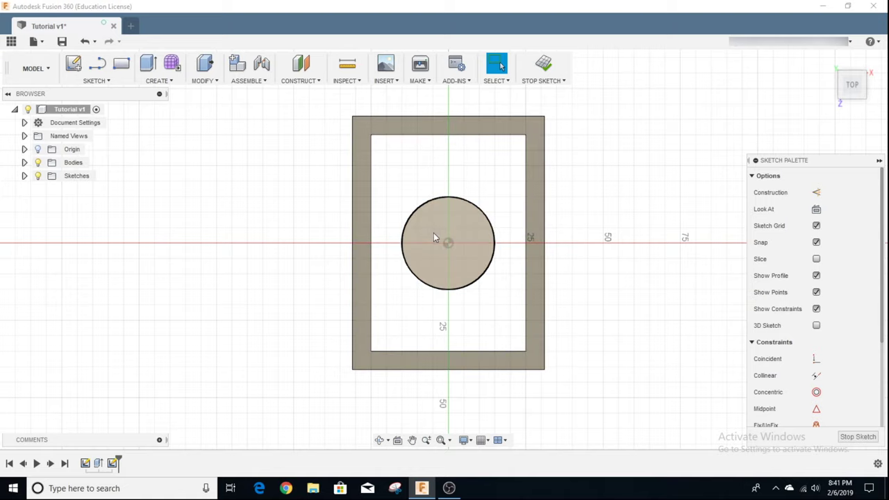
# Draw a two-point rectangle between opposite outer corners of the box's rim, then finish the sketch.
pyautogui.click(121, 67)
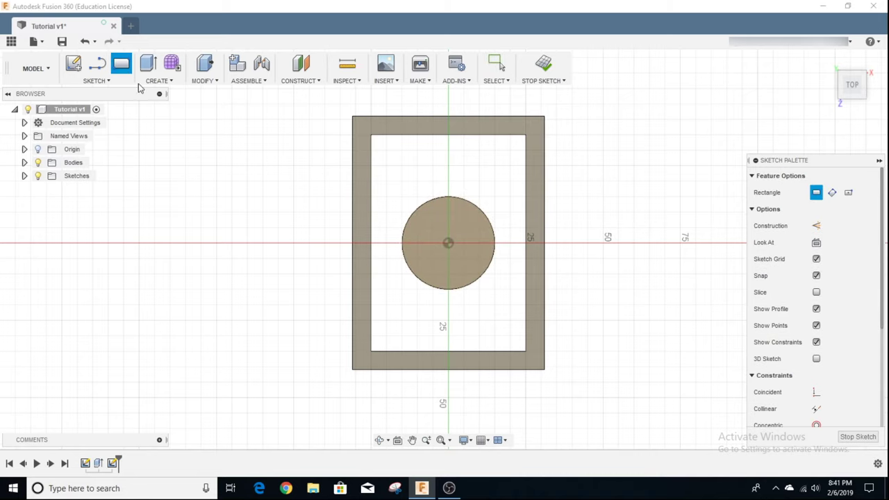
pyautogui.click(352, 118)
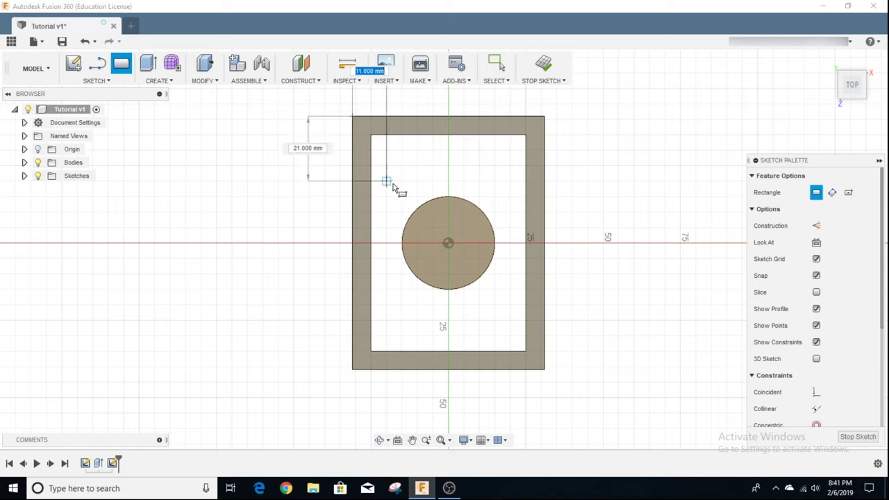
pyautogui.click(544, 369)
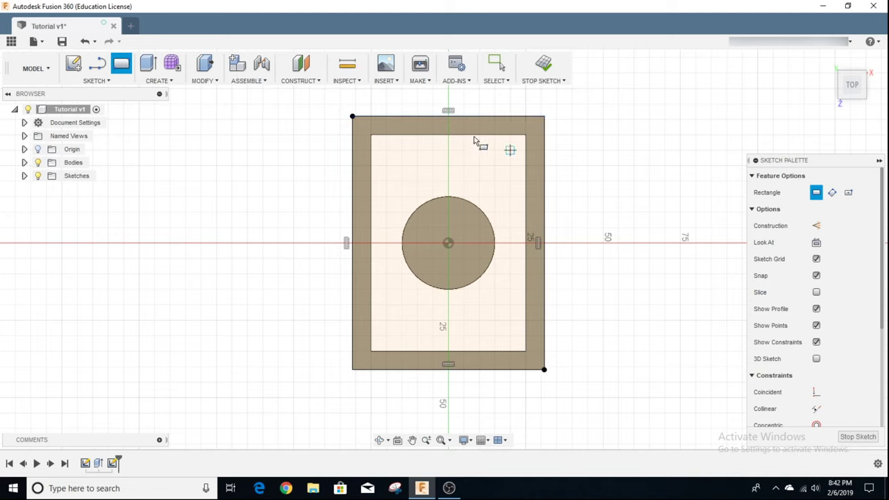
pyautogui.rightClick(592, 165)
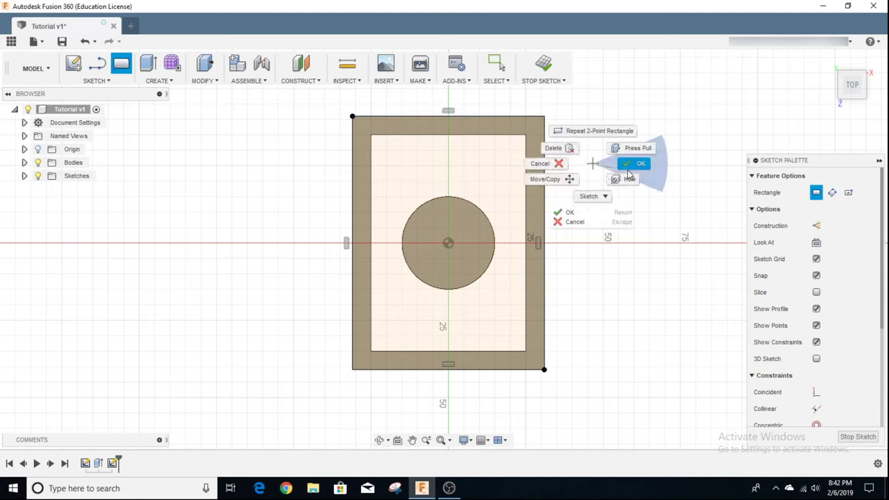
pyautogui.click(632, 169)
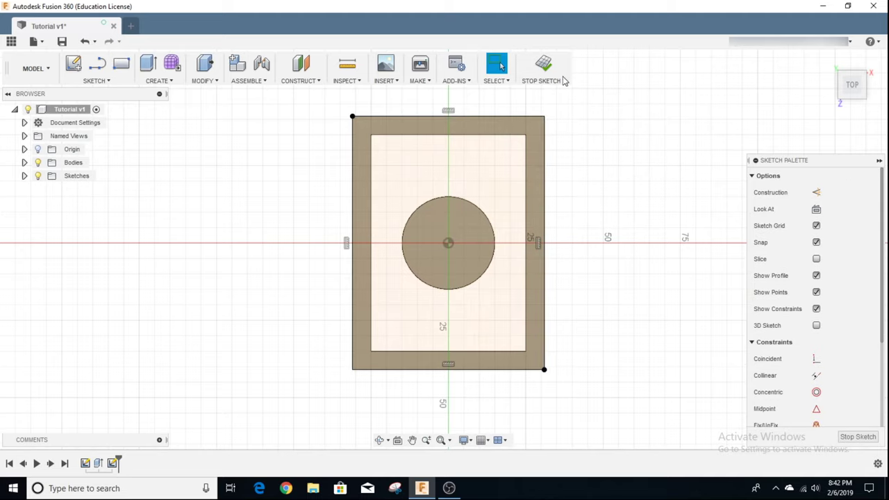
pyautogui.click(544, 64)
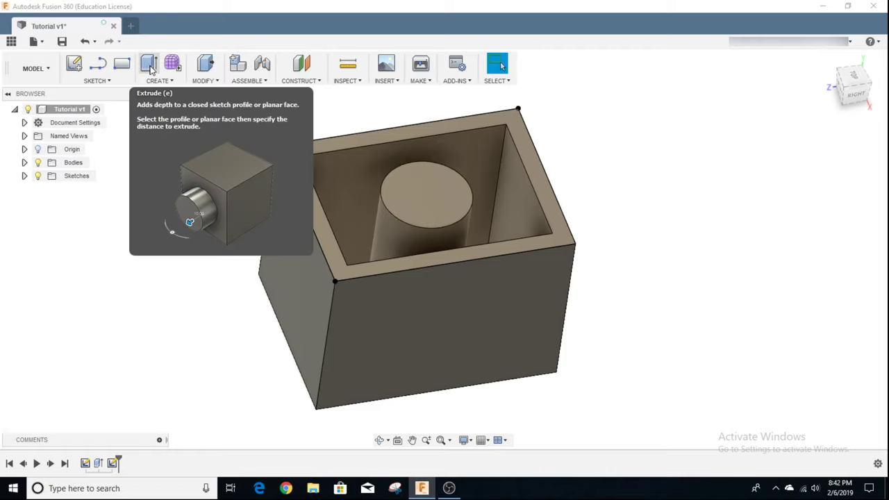
# Extrude the rectangle's outer profile and the circular profile 5 mm upward, joined to the box as a solid lid.
pyautogui.click(150, 66)
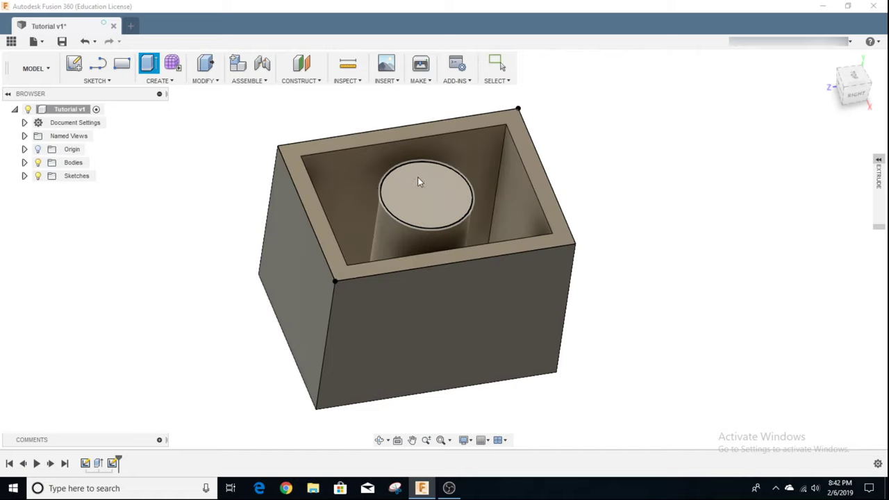
pyautogui.click(316, 195)
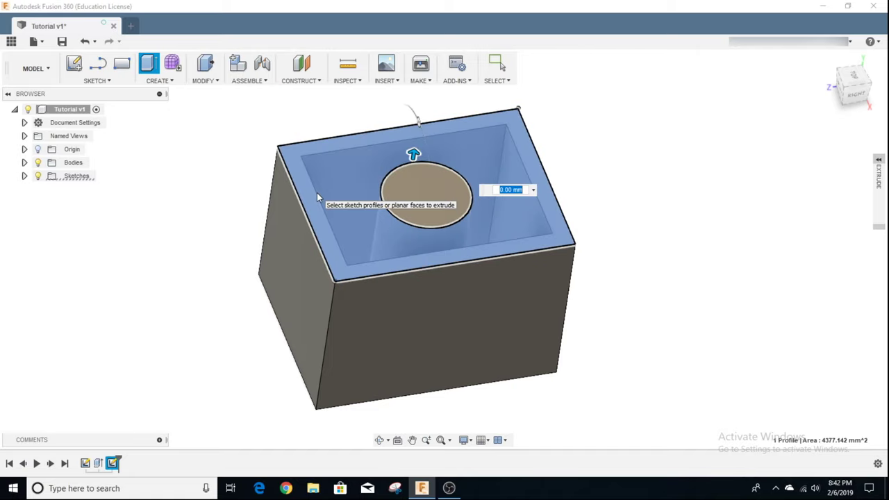
pyautogui.click(412, 194)
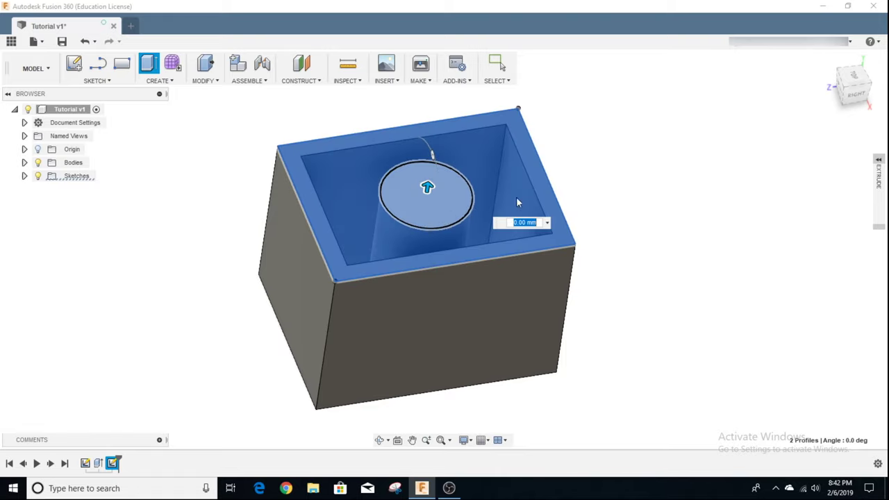
pyautogui.click(879, 161)
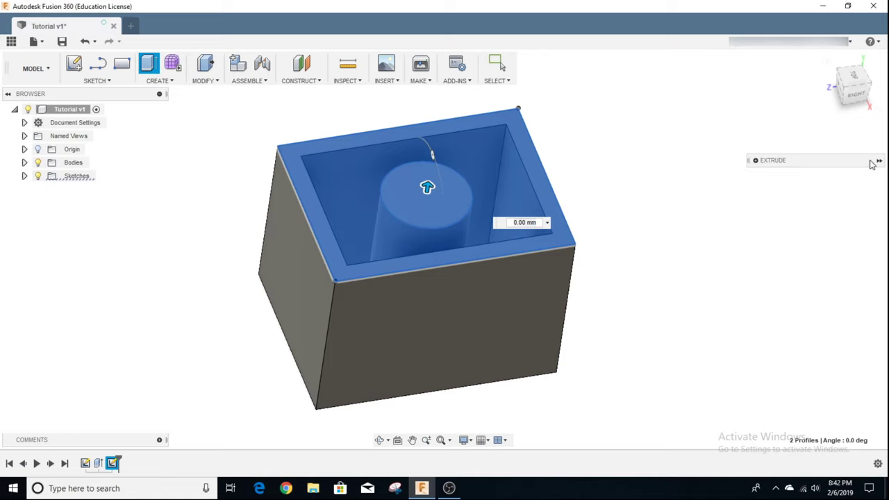
pyautogui.click(755, 162)
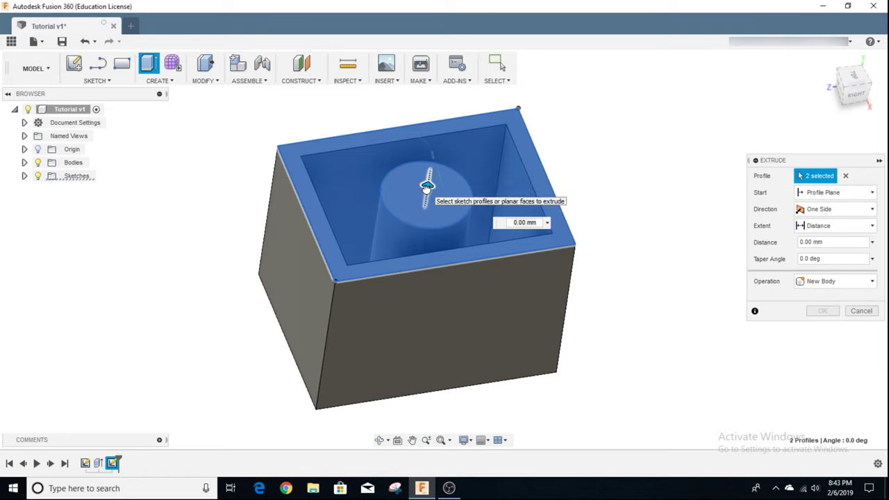
pyautogui.moveTo(427, 186)
pyautogui.mouseDown()
pyautogui.moveTo(421, 210)
pyautogui.moveTo(423, 174)
pyautogui.moveTo(441, 176)
pyautogui.moveTo(418, 173)
pyautogui.moveTo(415, 186)
pyautogui.moveTo(430, 157)
pyautogui.moveTo(421, 177)
pyautogui.mouseUp()
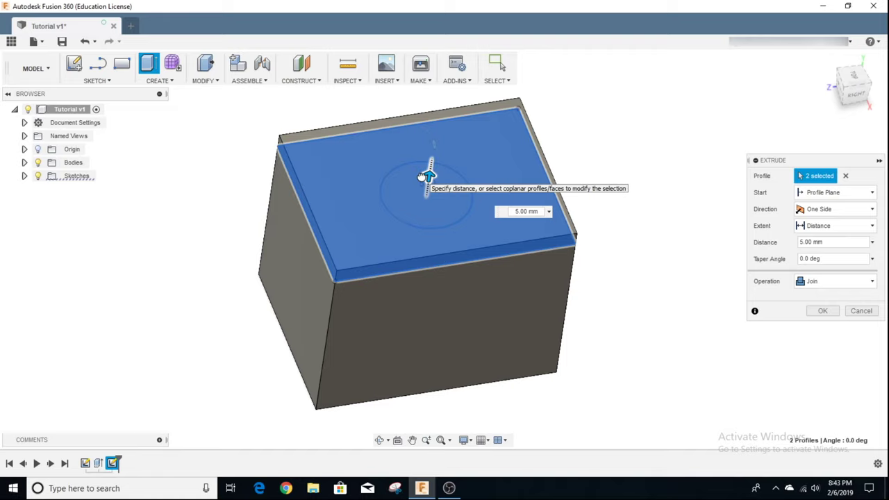
pyautogui.click(521, 212)
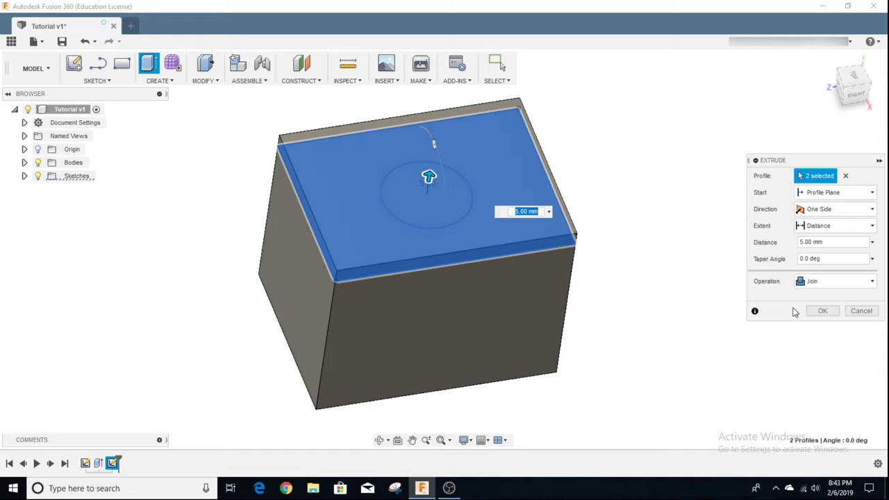
pyautogui.click(823, 312)
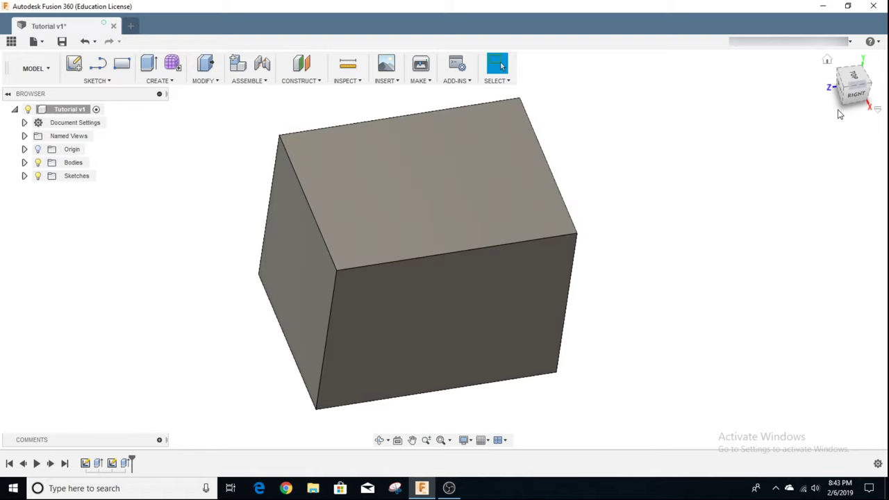
# Measure the distance between the two opposite smaller end faces of the closed box.
pyautogui.moveTo(852, 95); pyautogui.dragTo(684, 154)
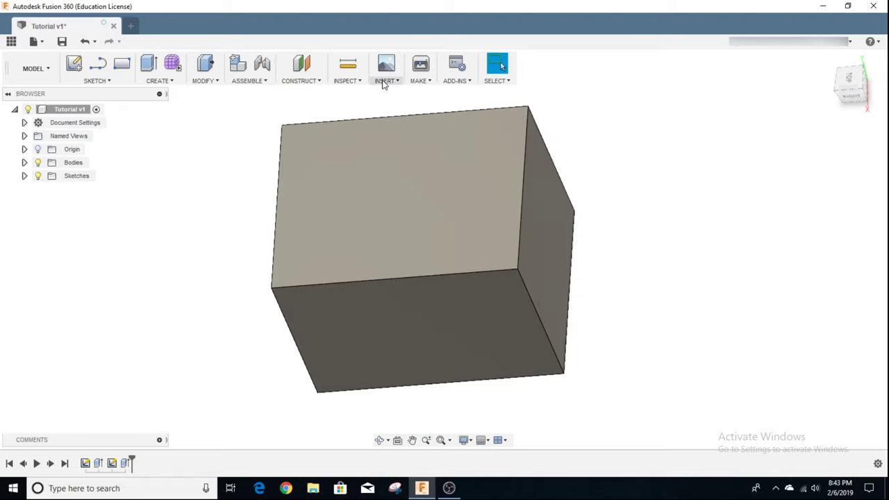
pyautogui.click(346, 69)
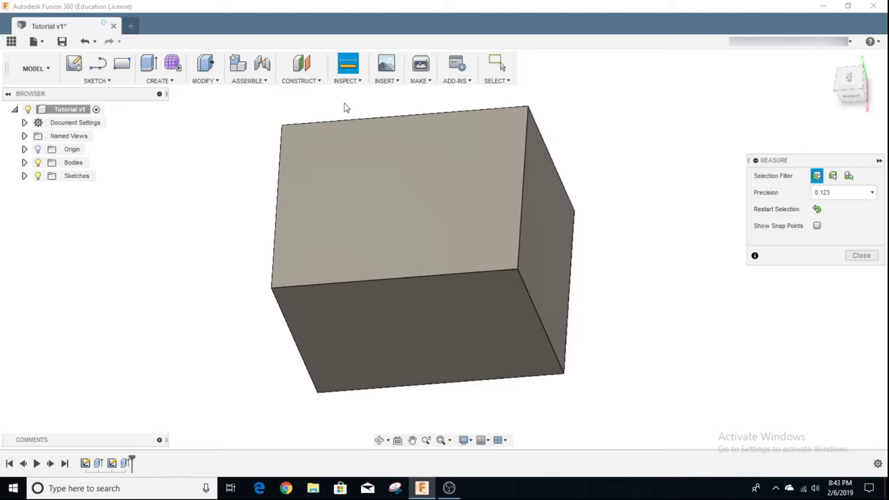
pyautogui.click(541, 248)
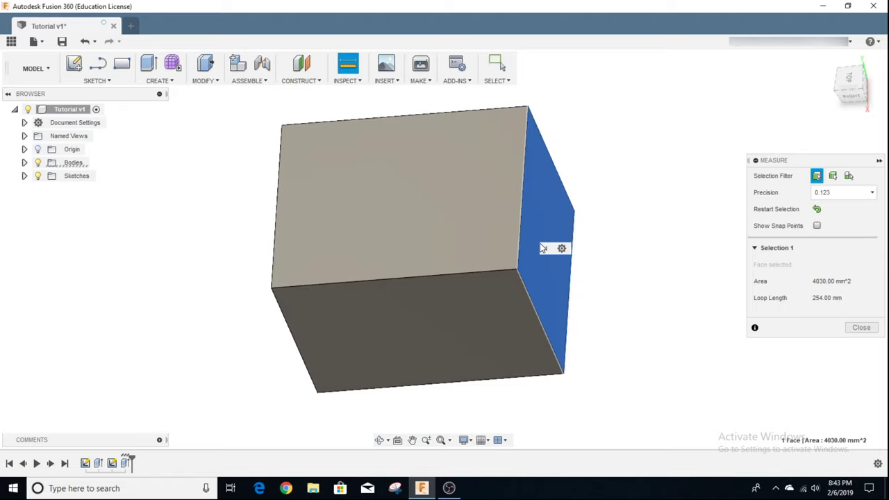
pyautogui.click(848, 93)
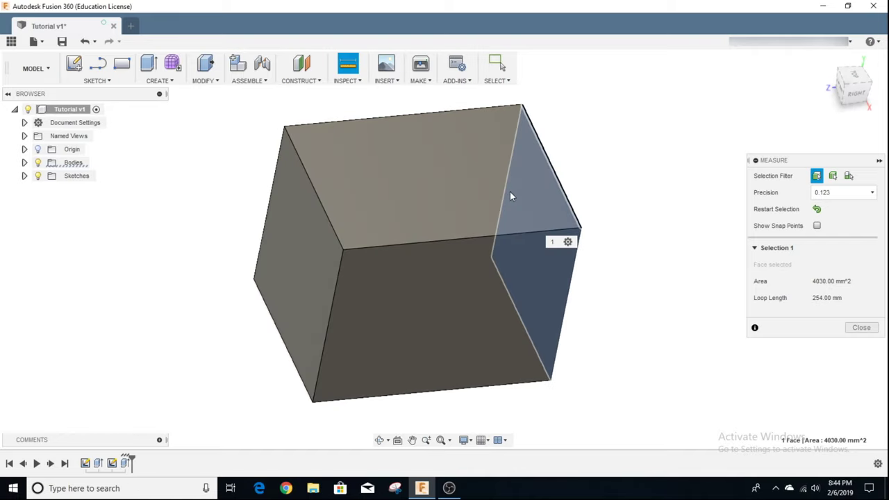
pyautogui.click(310, 266)
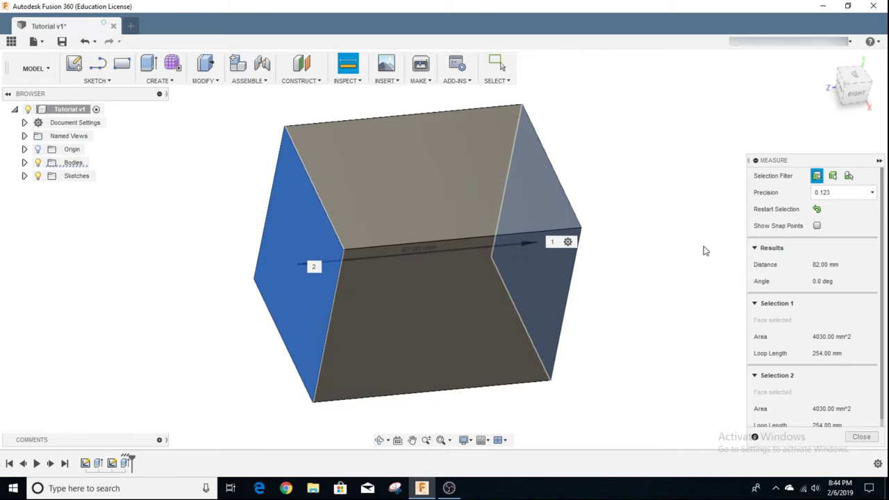
pyautogui.rightClick(647, 213)
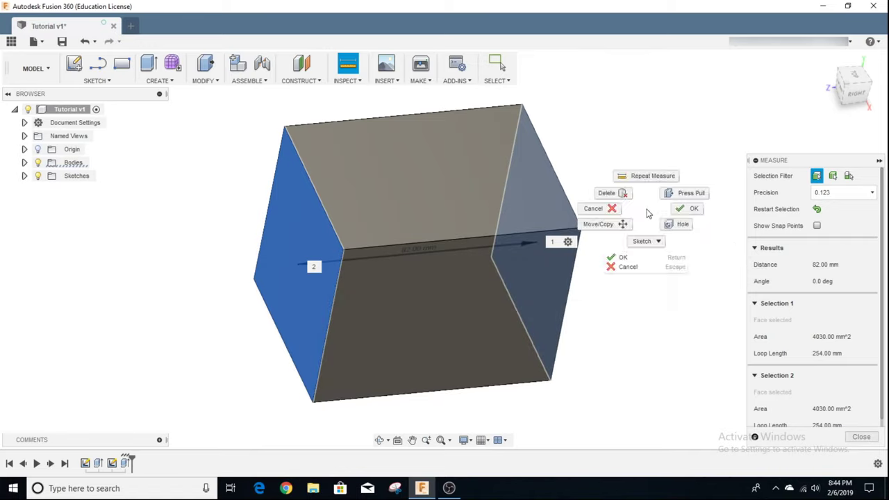
pyautogui.click(622, 257)
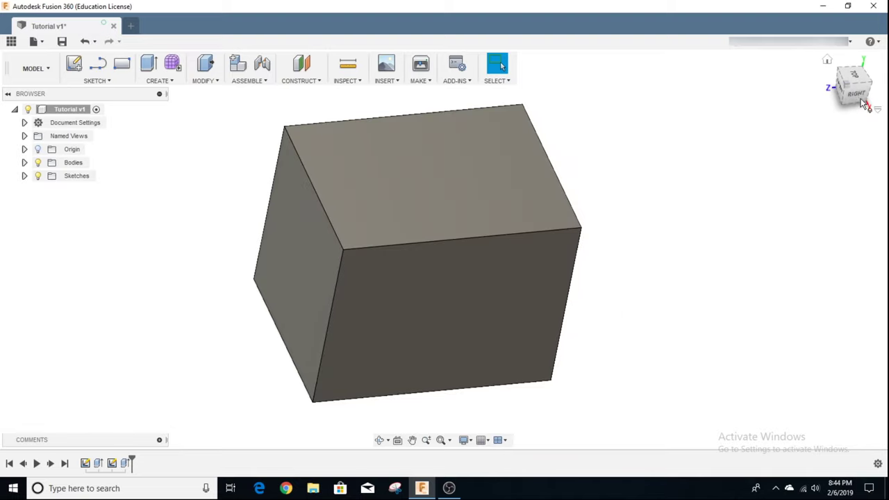
# Create a sketch on the large right side face of the box.
pyautogui.moveTo(674, 299)
pyautogui.keyDown('shift'); pyautogui.mouseDown(button='middle')
pyautogui.moveTo(684, 223)
pyautogui.moveTo(681, 330)
pyautogui.moveTo(612, 330)
pyautogui.moveTo(563, 312)
pyautogui.moveTo(632, 333)
pyautogui.moveTo(687, 247)
pyautogui.mouseUp(button='middle'); pyautogui.keyUp('shift')
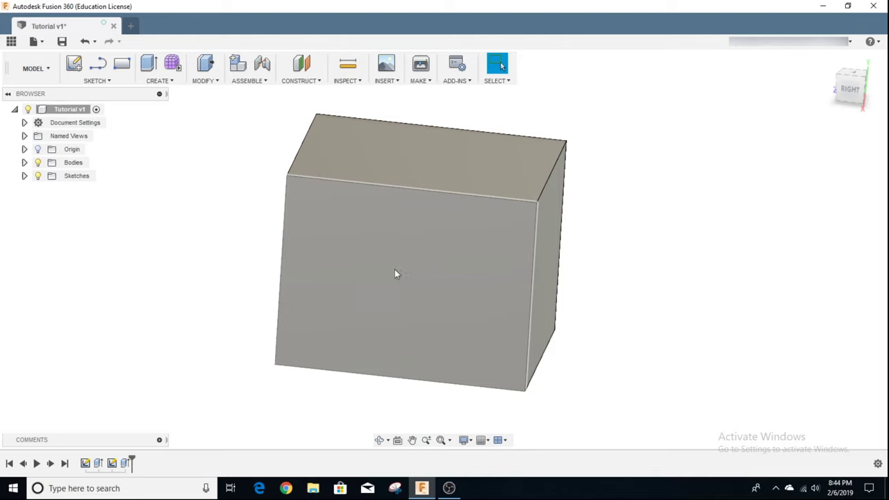
pyautogui.rightClick(376, 238)
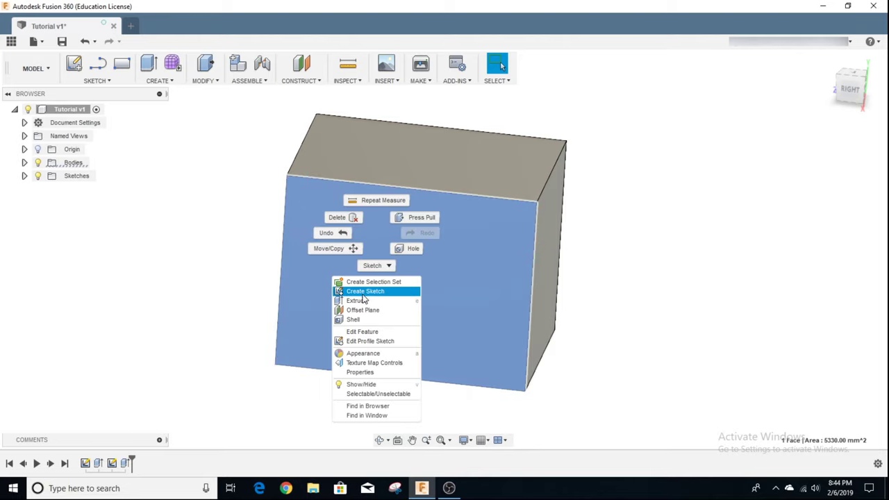
pyautogui.press('Escape')
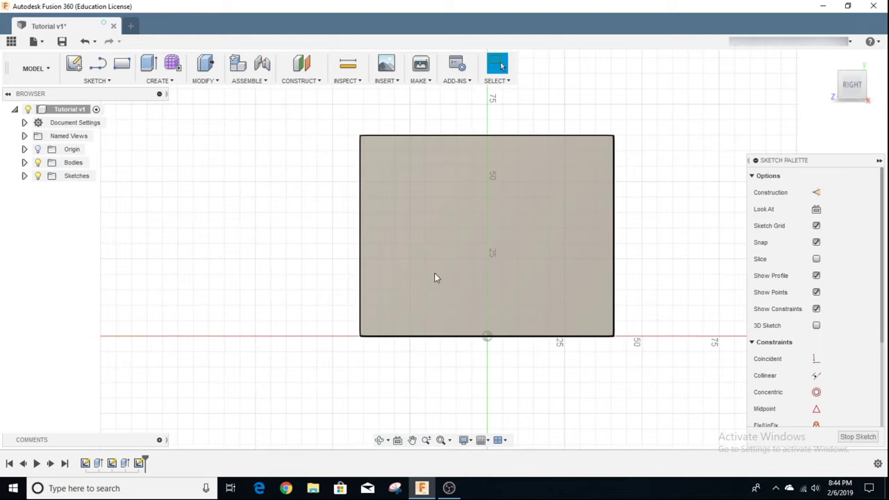
# Place two sketch points near the upper corners of the box's right face and shift the left point slightly inward and down.
pyautogui.moveTo(327, 252)
pyautogui.mouseDown(button='middle')
pyautogui.moveTo(252, 281)
pyautogui.moveTo(272, 255)
pyautogui.mouseUp(button='middle')
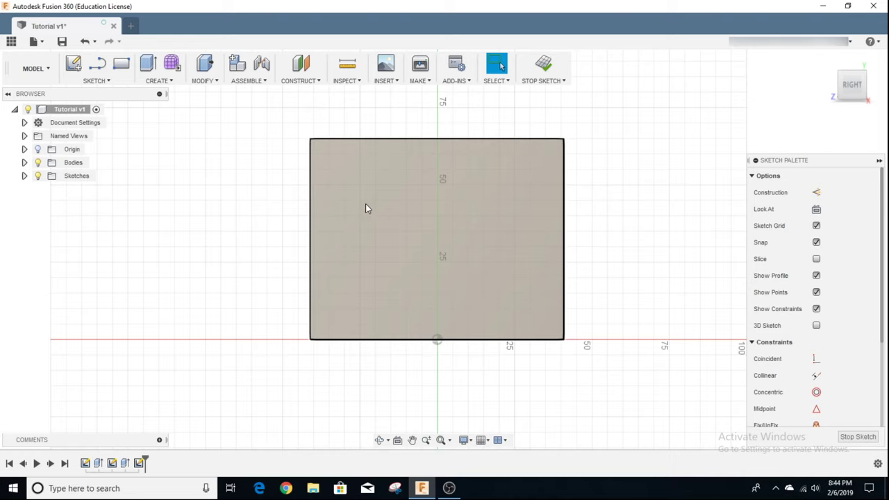
pyautogui.click(97, 81)
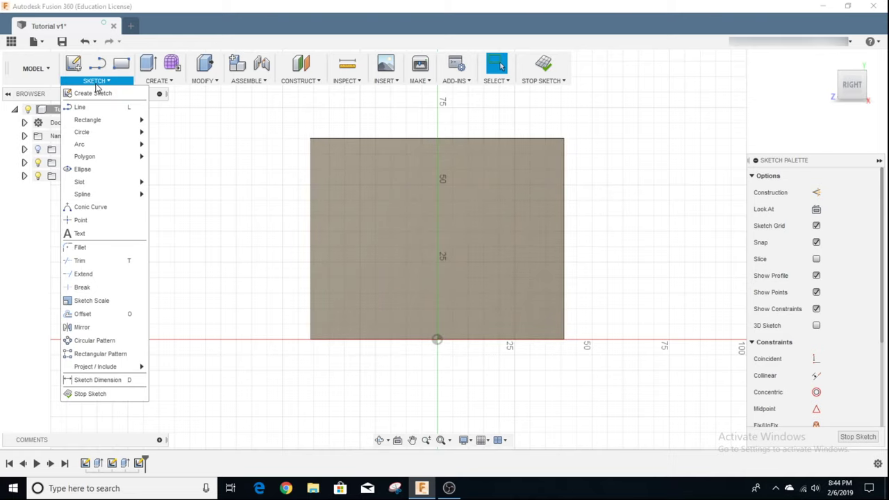
pyautogui.click(92, 223)
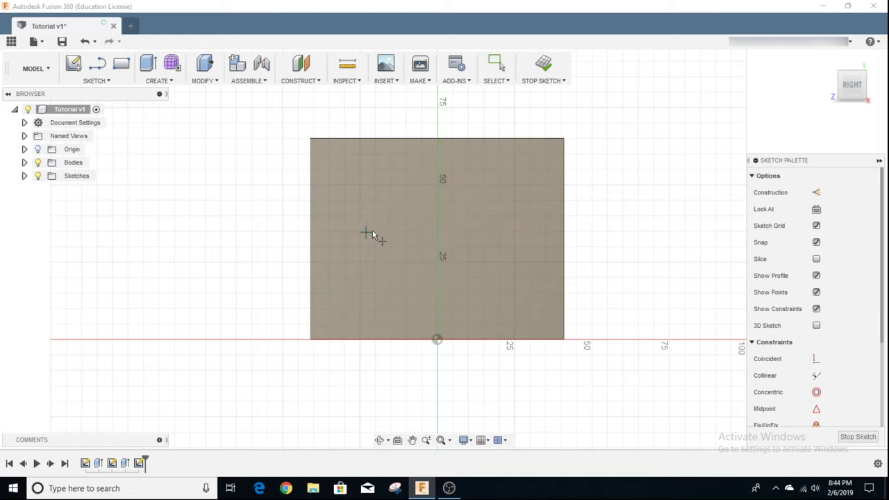
pyautogui.click(354, 178)
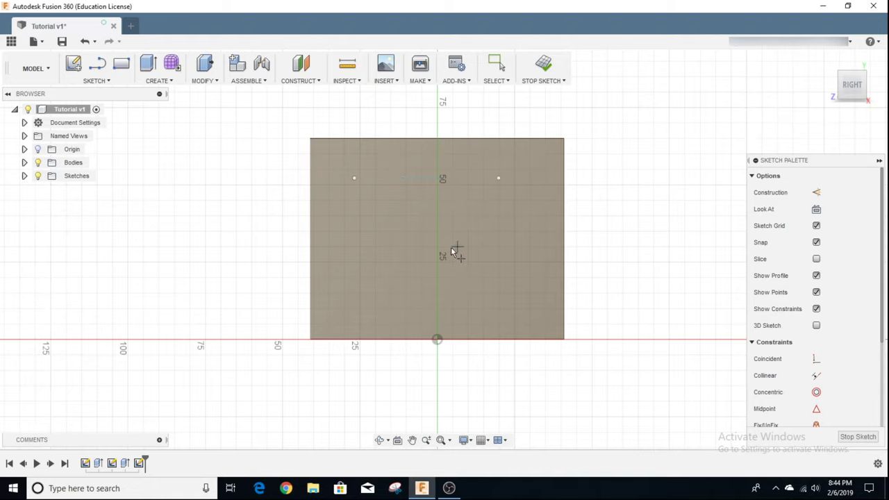
pyautogui.rightClick(268, 201)
pyautogui.click(288, 200)
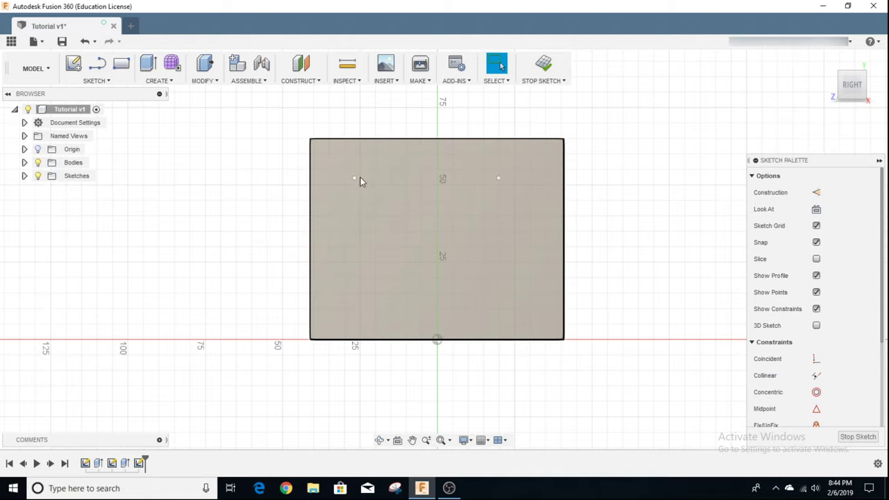
pyautogui.moveTo(355, 179); pyautogui.dragTo(370, 183)
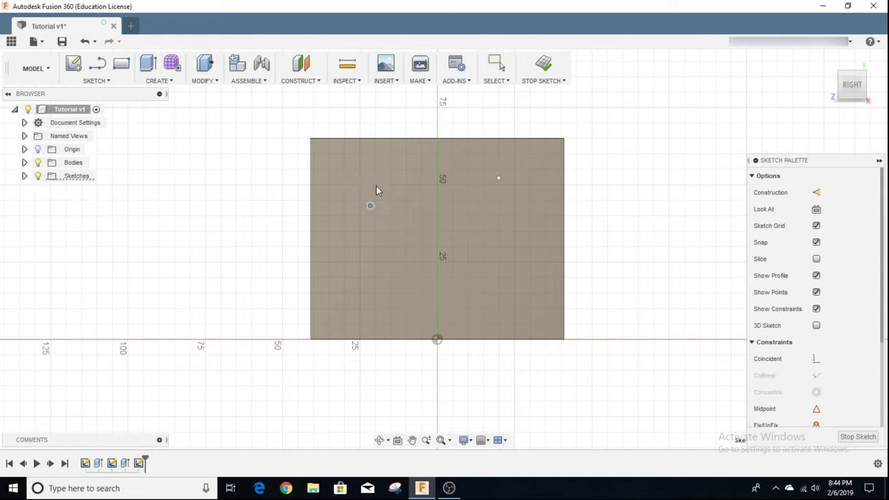
pyautogui.moveTo(359, 195); pyautogui.dragTo(360, 185)
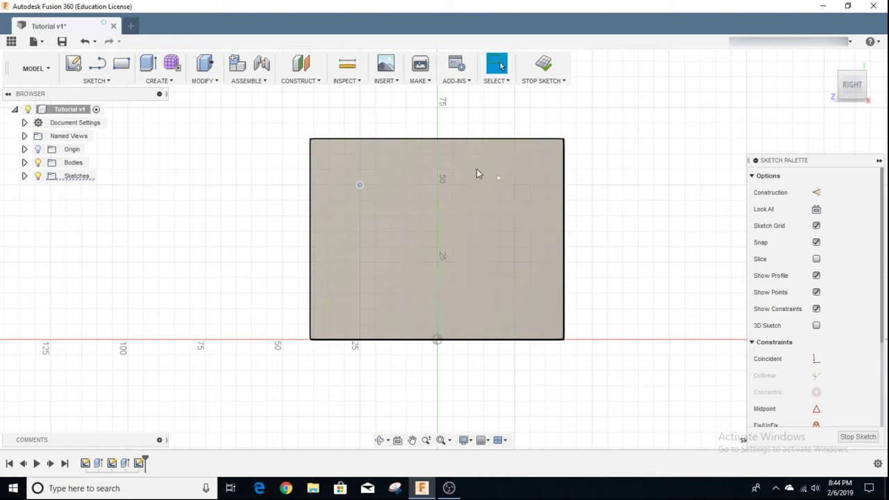
# Dimension the left sketch point 15 mm below the face's top edge.
pyautogui.click(108, 85)
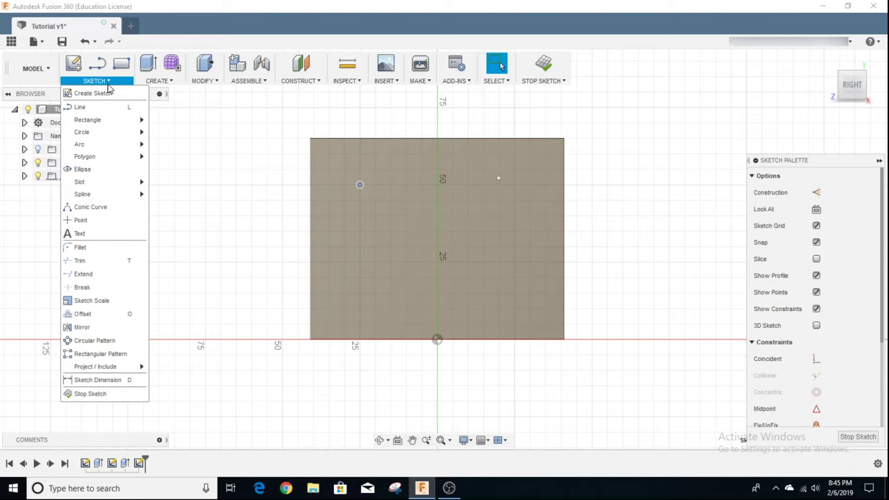
pyautogui.click(104, 382)
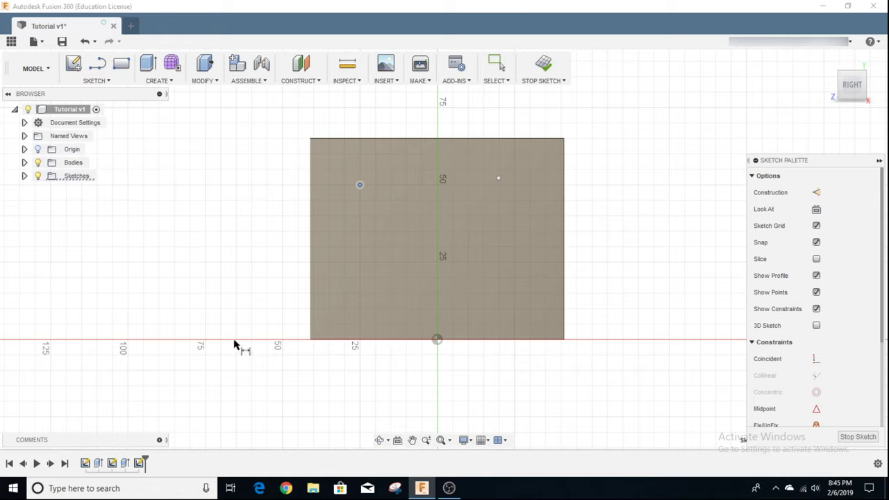
pyautogui.click(361, 139)
pyautogui.click(359, 185)
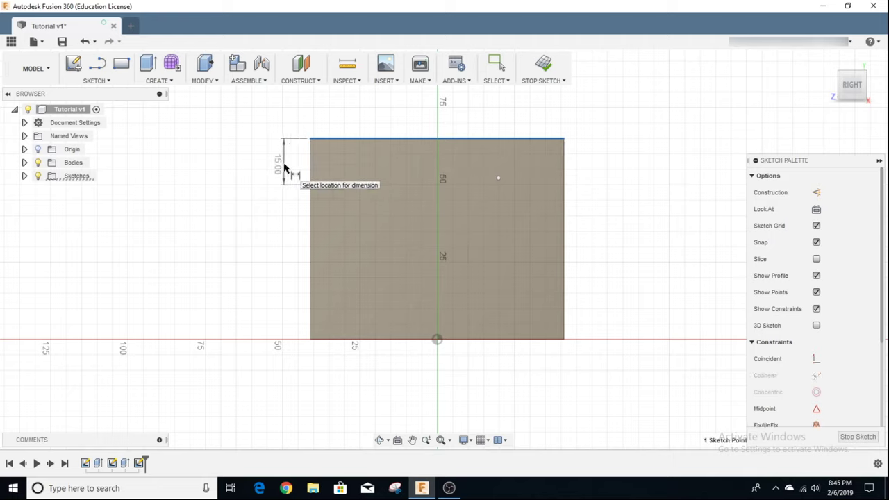
pyautogui.click(274, 167)
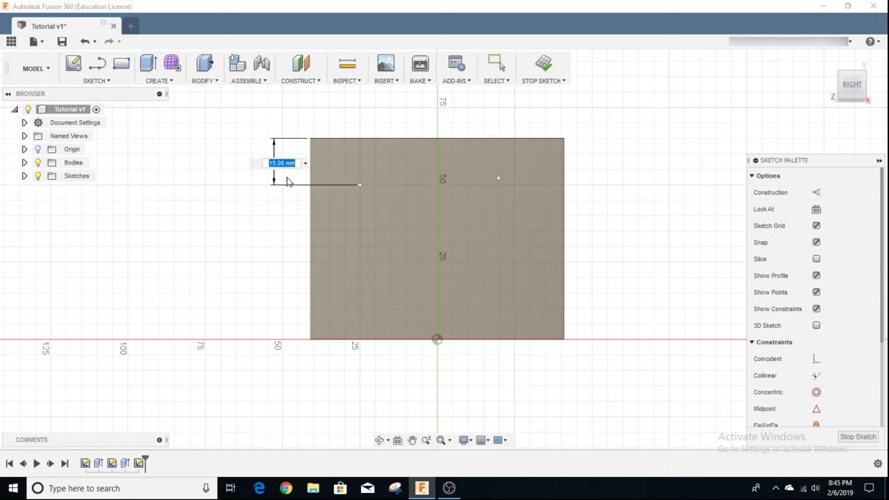
pyautogui.press('Return')
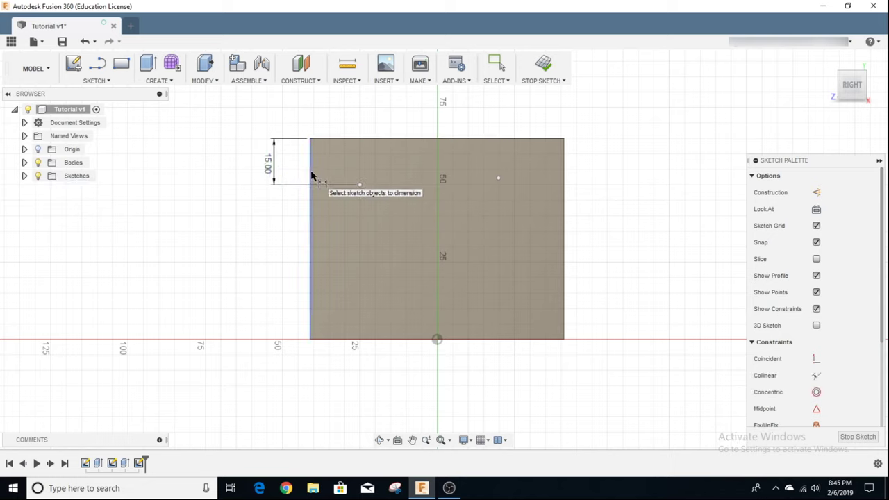
# Dimension the left sketch point 15 mm from the face's left edge.
pyautogui.click(312, 177)
pyautogui.click(359, 184)
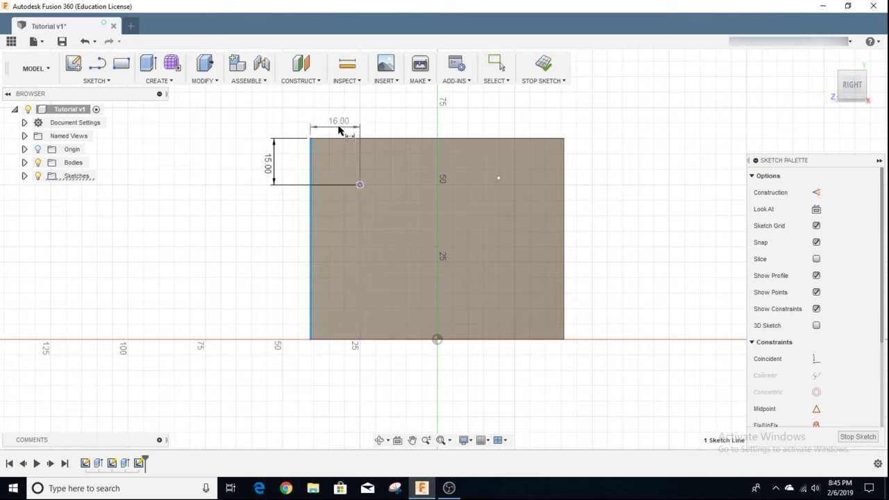
pyautogui.click(337, 125)
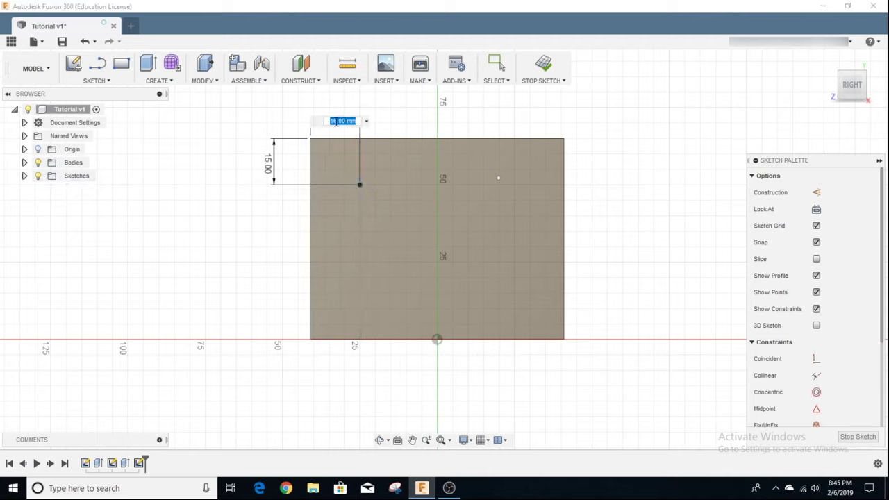
pyautogui.write('15')
pyautogui.press('Return')
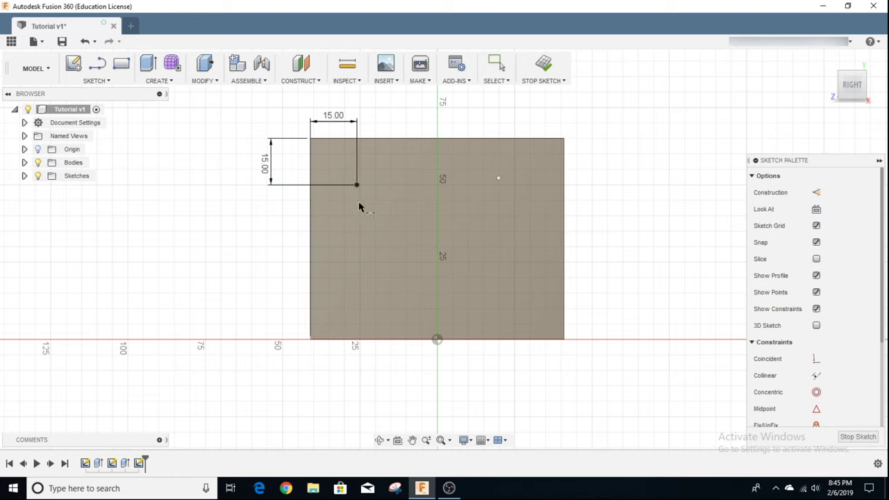
# Dimension the right sketch point 15 mm below the face's top edge.
pyautogui.click(504, 139)
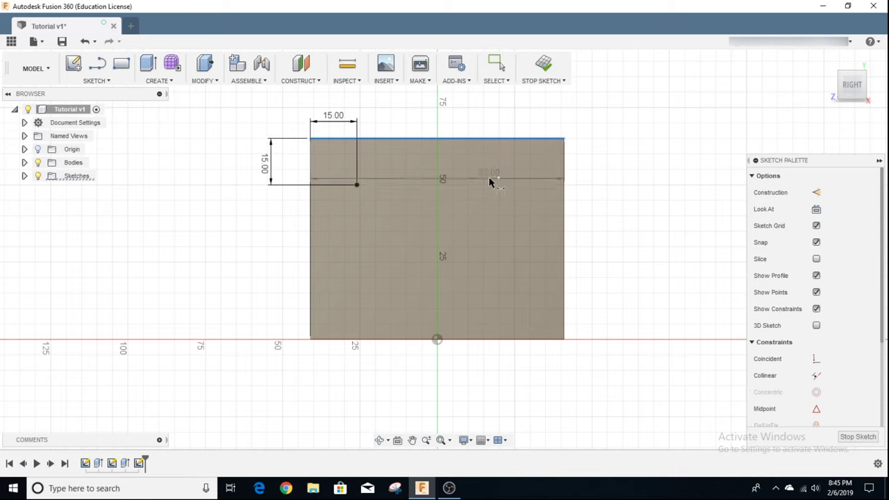
pyautogui.click(498, 180)
pyautogui.click(587, 165)
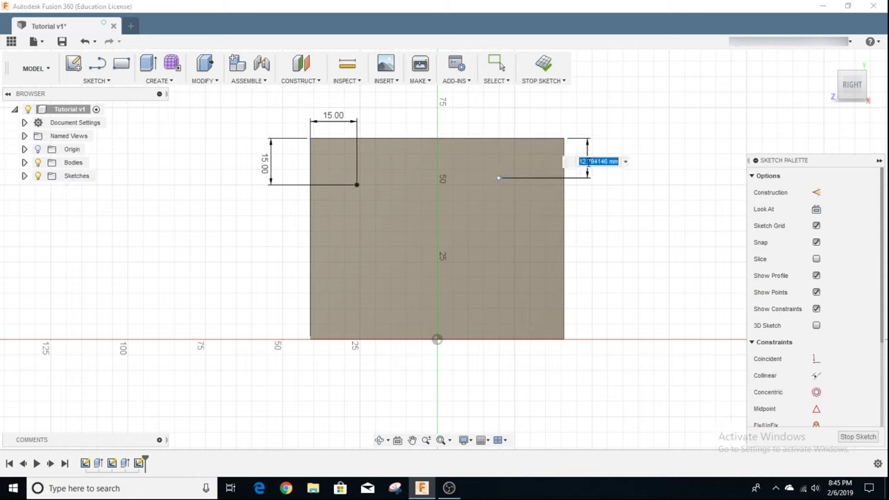
pyautogui.write('1')
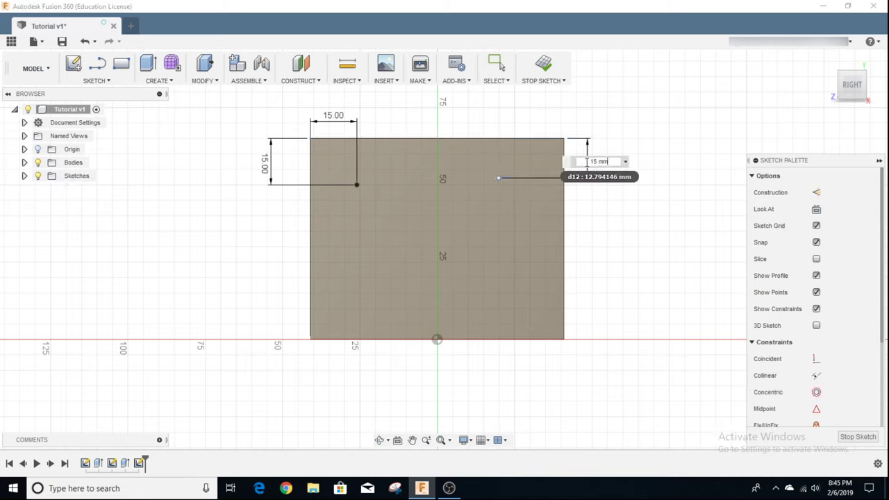
pyautogui.write('5 mm')
pyautogui.press('Return')
# Dimension the right sketch point 15 mm from the face's right edge and end dimensioning.
pyautogui.click(498, 185)
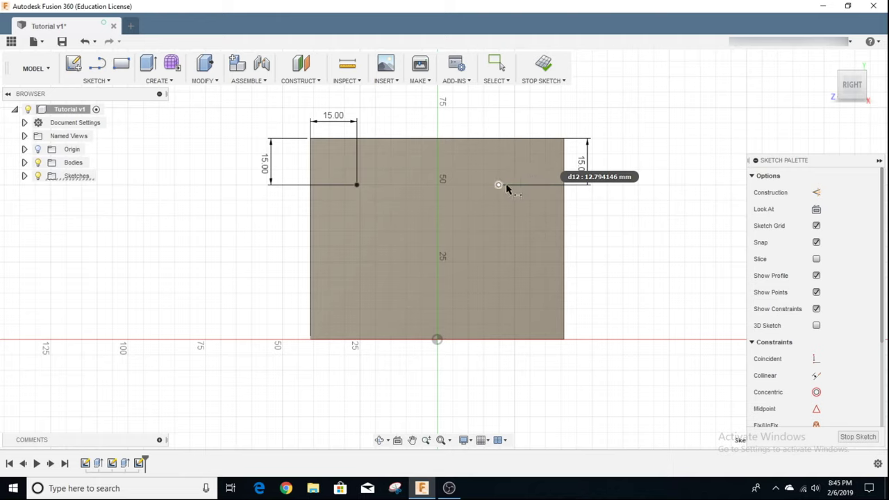
pyautogui.click(563, 146)
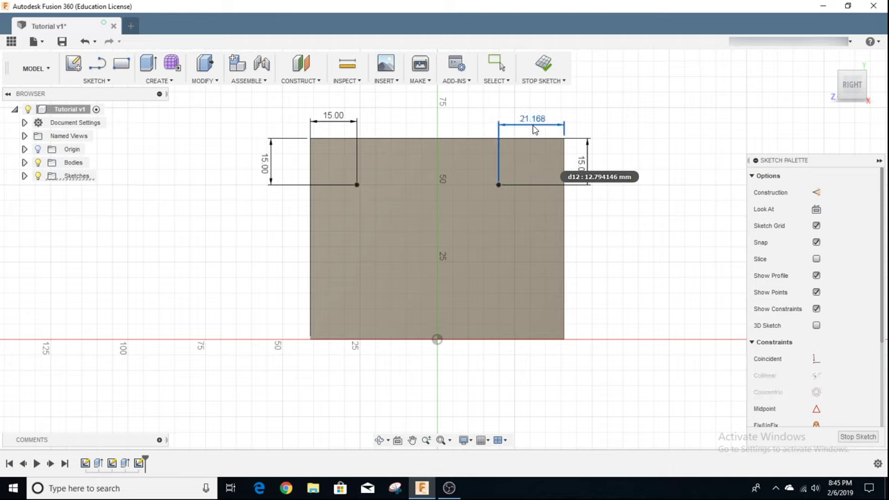
pyautogui.click(534, 125)
pyautogui.write('1')
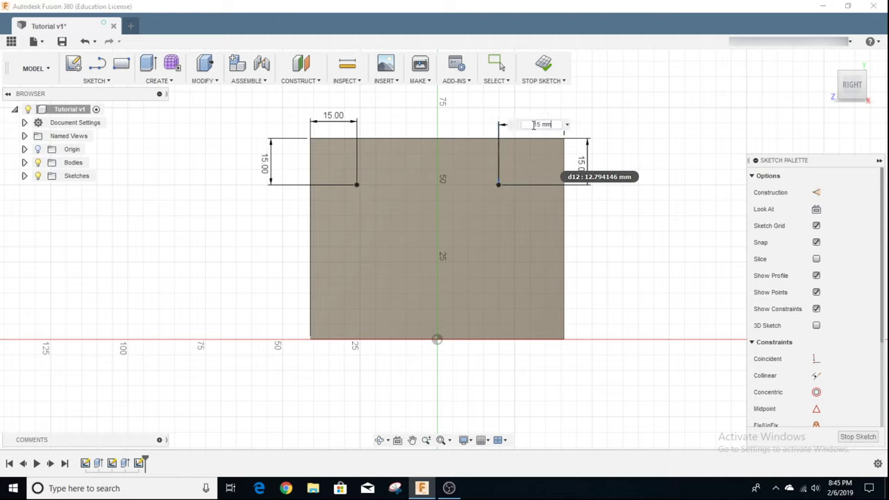
pyautogui.write('5 mm')
pyautogui.press('Return')
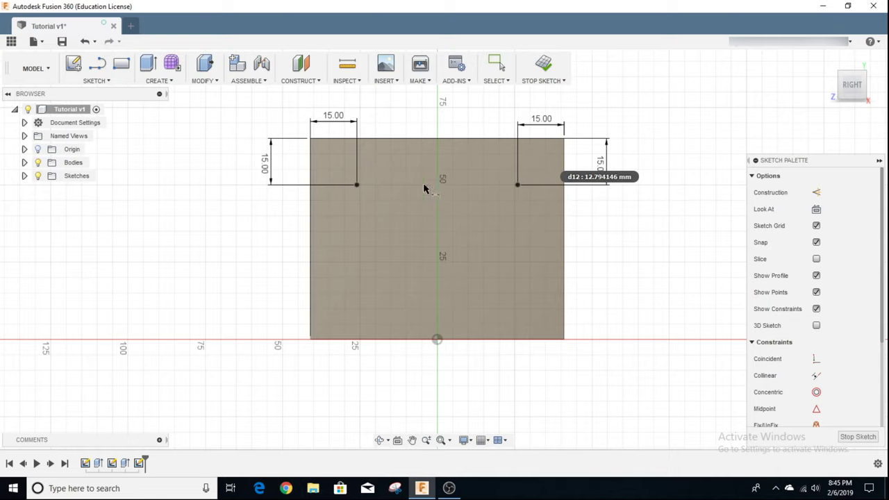
pyautogui.rightClick(279, 219)
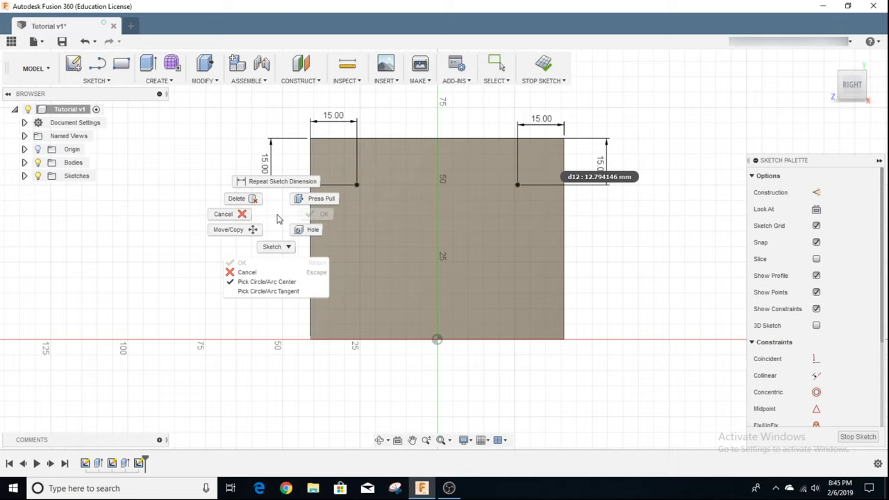
pyautogui.click(271, 274)
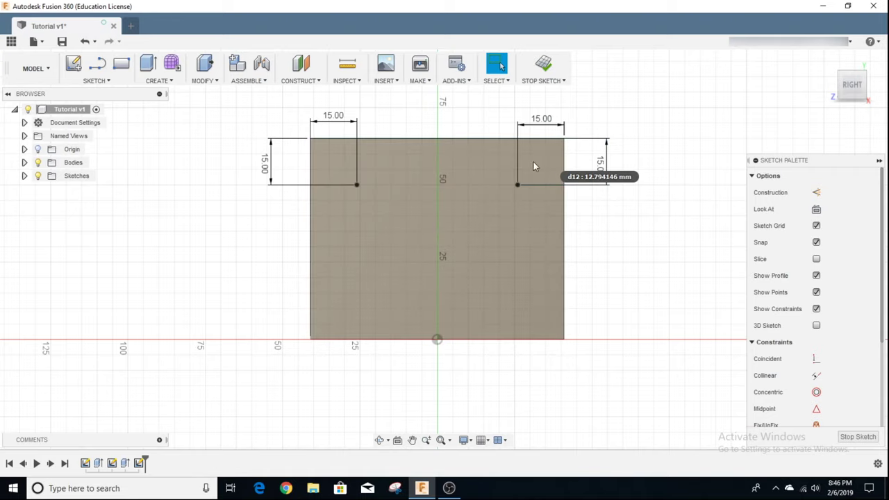
# Finish the sketch containing the two dimensioned points.
pyautogui.moveTo(341, 180); pyautogui.dragTo(387, 180)
pyautogui.click(247, 210)
pyautogui.click(547, 87)
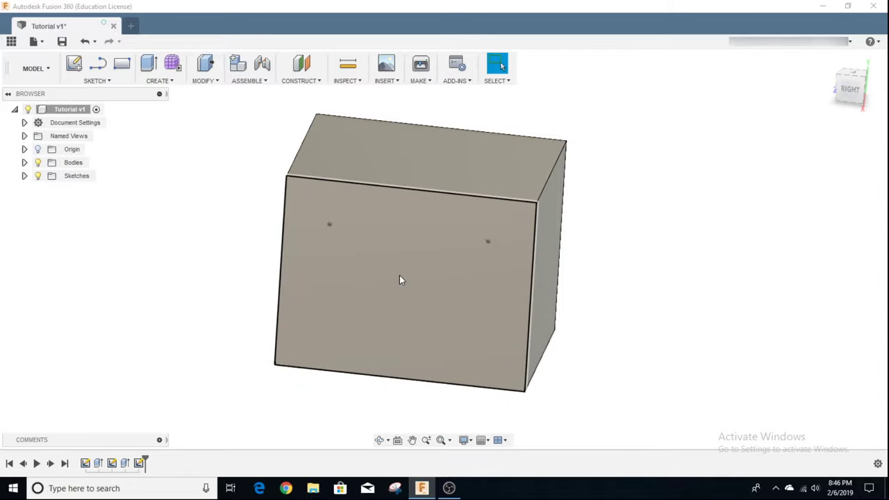
# Start a Hole feature on both sketch points of the side face and set the hole diameter to 5 mm.
pyautogui.click(165, 81)
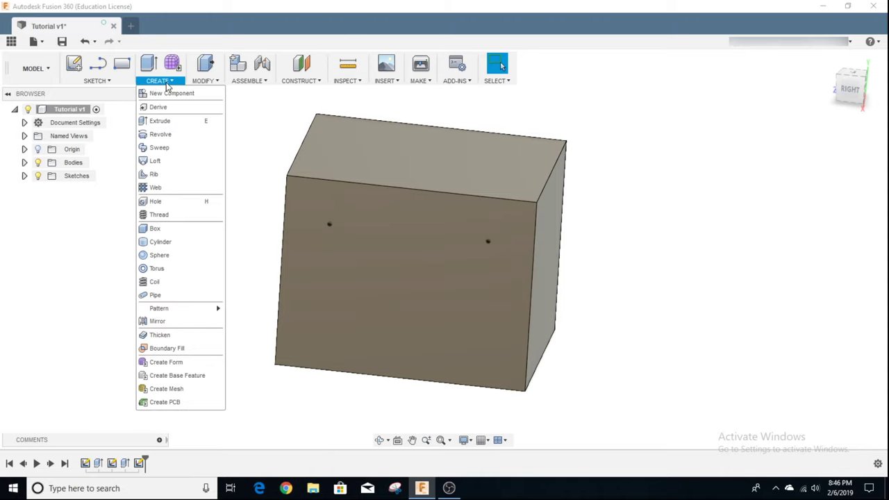
pyautogui.click(167, 203)
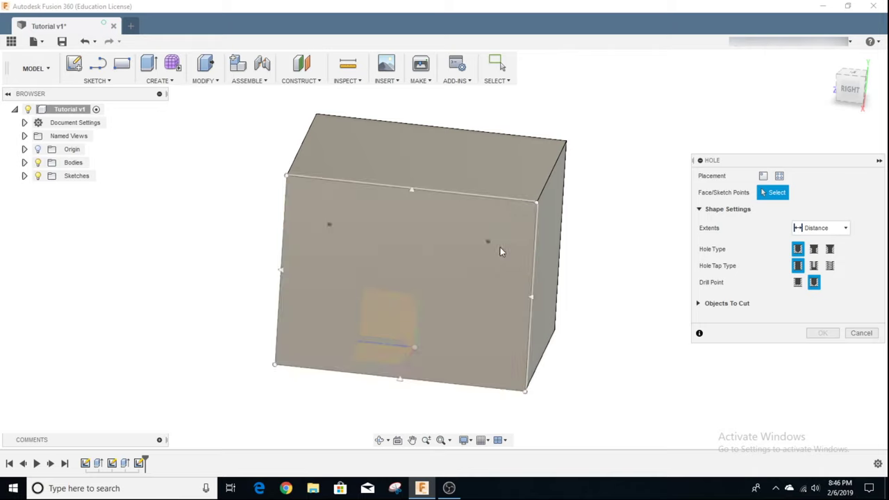
pyautogui.click(487, 241)
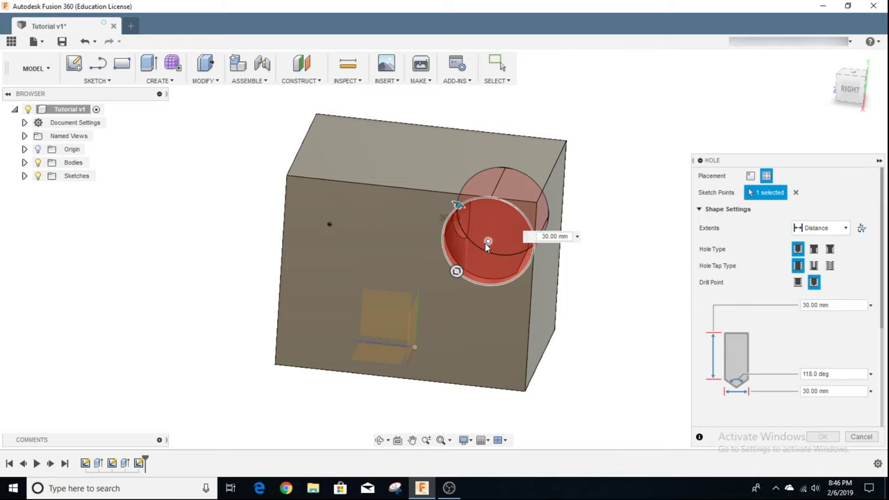
pyautogui.click(329, 225)
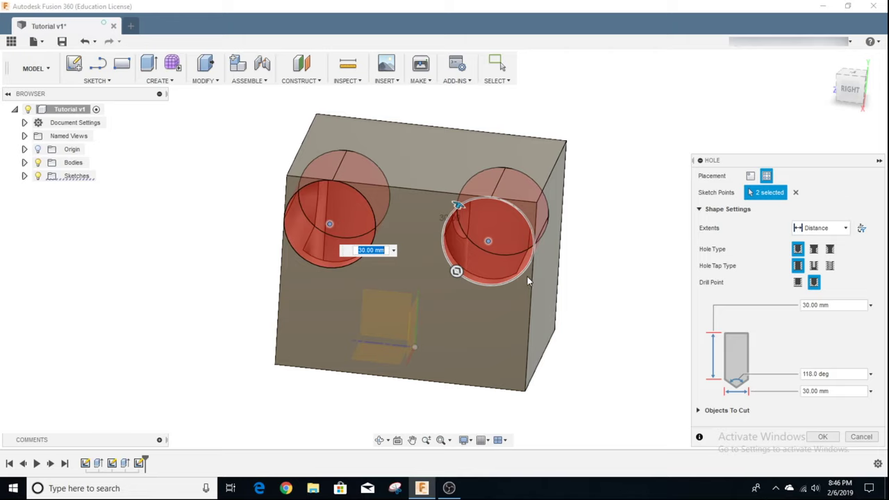
pyautogui.click(807, 392)
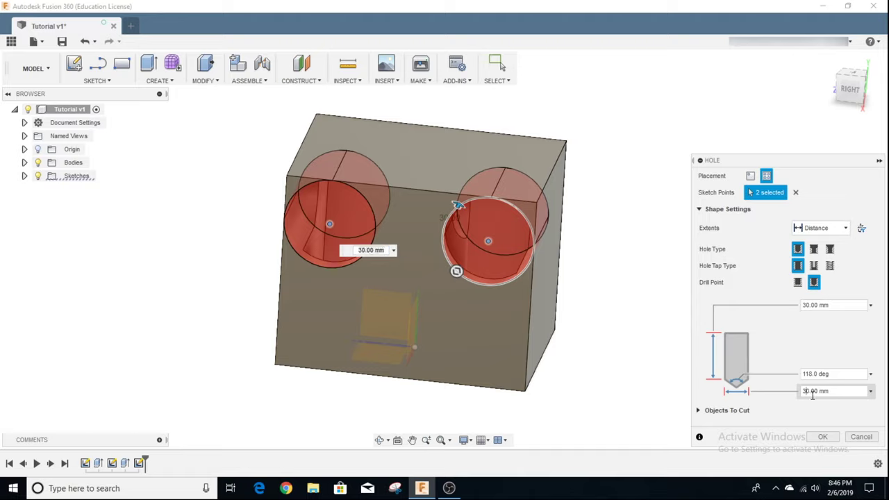
pyautogui.press('Right')
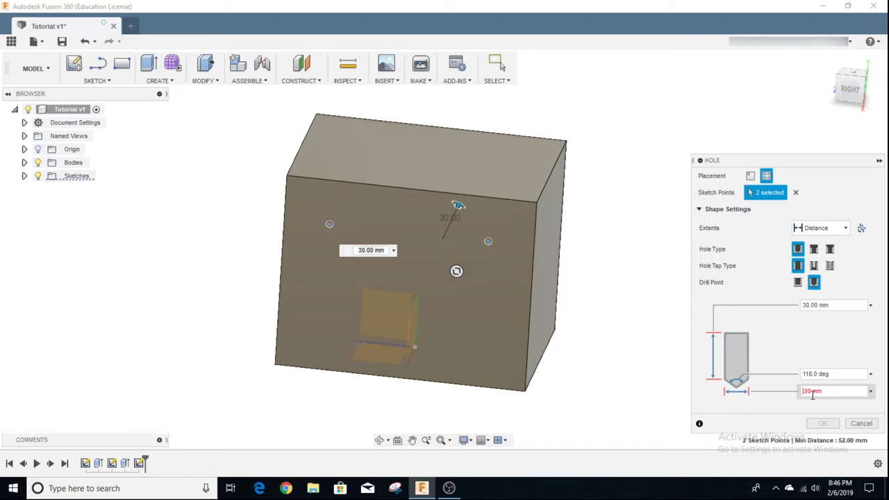
pyautogui.write('.')
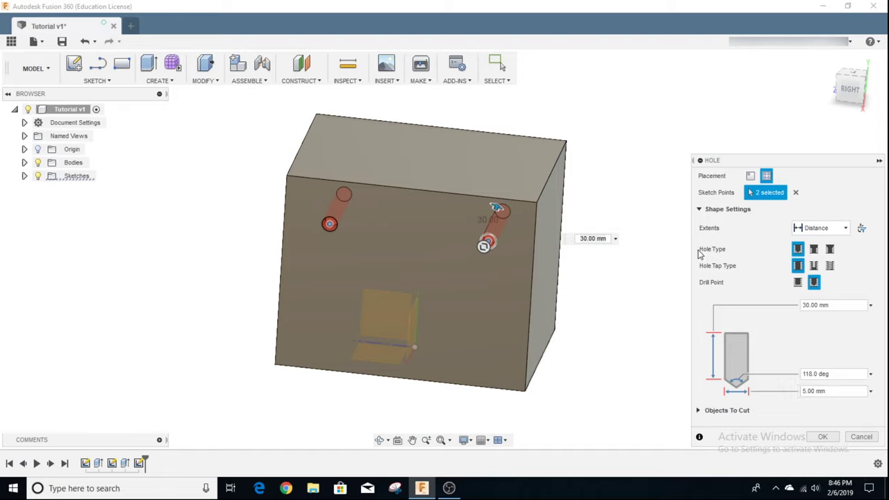
# Extend the depth of both holes to 50 mm into the box.
pyautogui.moveTo(852, 92); pyautogui.dragTo(798, 99)
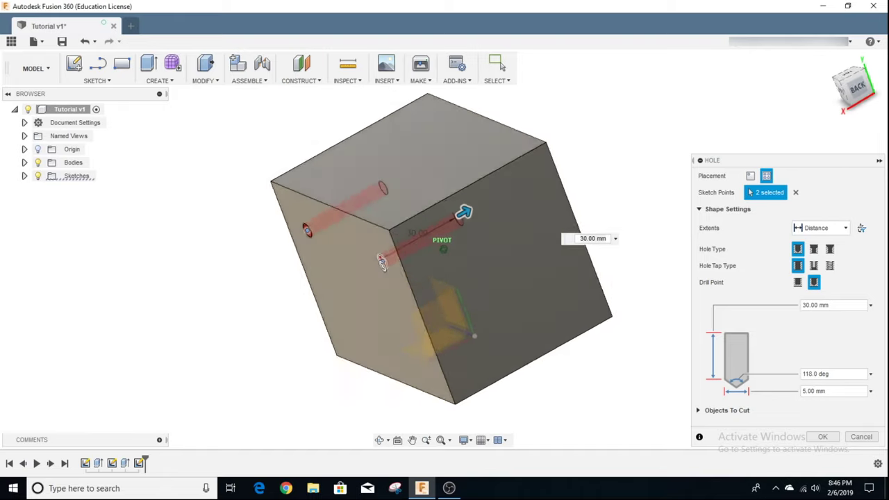
pyautogui.moveTo(464, 212)
pyautogui.keyDown('shift'); pyautogui.mouseDown(button='middle')
pyautogui.moveTo(431, 232)
pyautogui.moveTo(445, 234)
pyautogui.mouseUp(button='middle'); pyautogui.keyUp('shift')
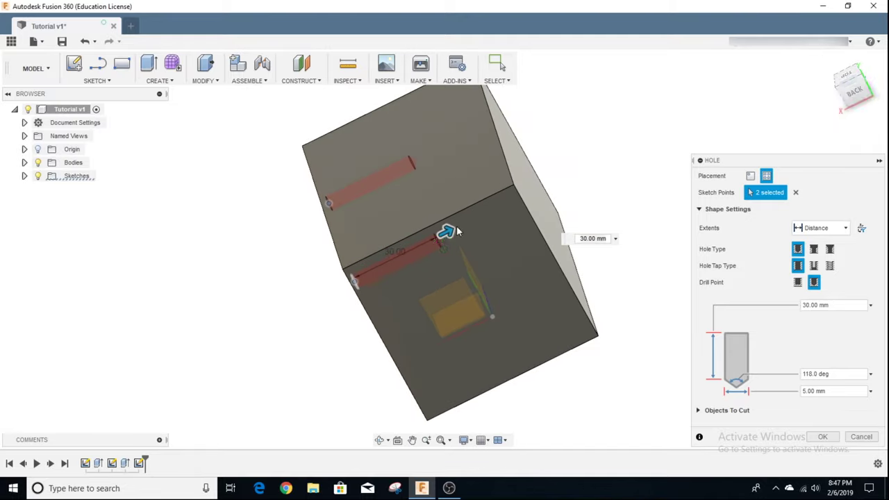
pyautogui.moveTo(452, 232); pyautogui.dragTo(501, 203)
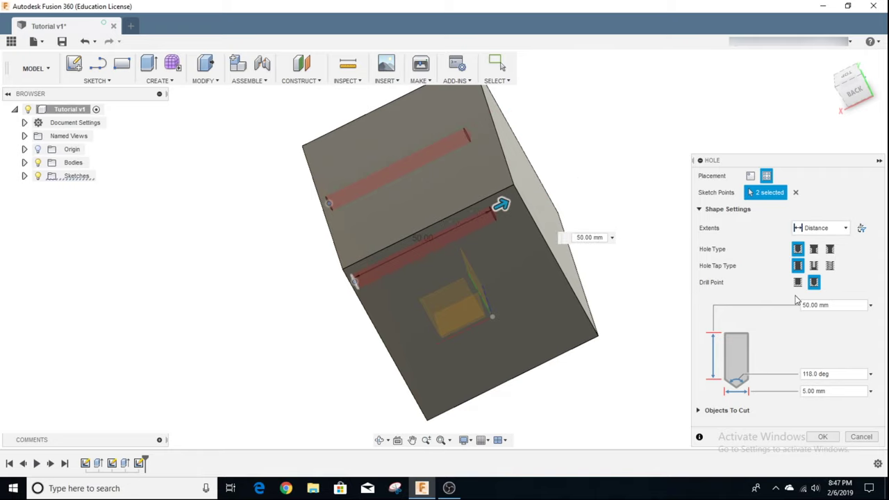
# Extend both holes to a depth of 75 mm so they pass through the box, and create the Hole feature.
pyautogui.click(843, 228)
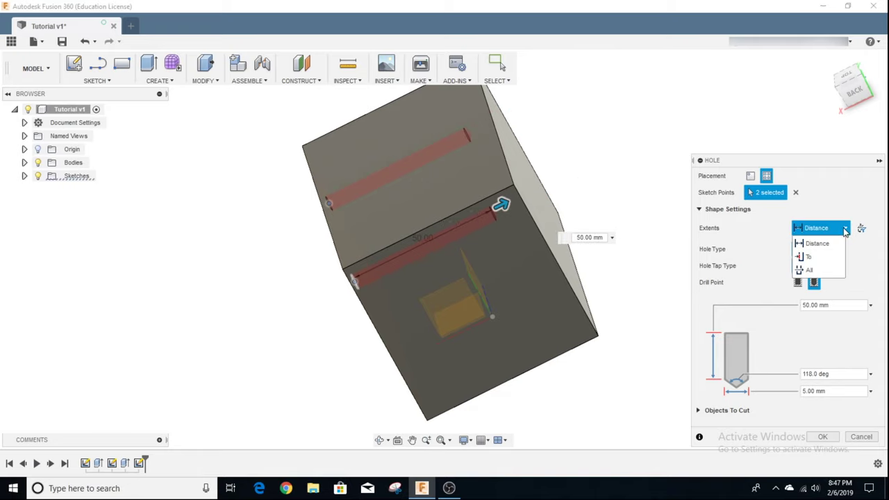
pyautogui.click(765, 226)
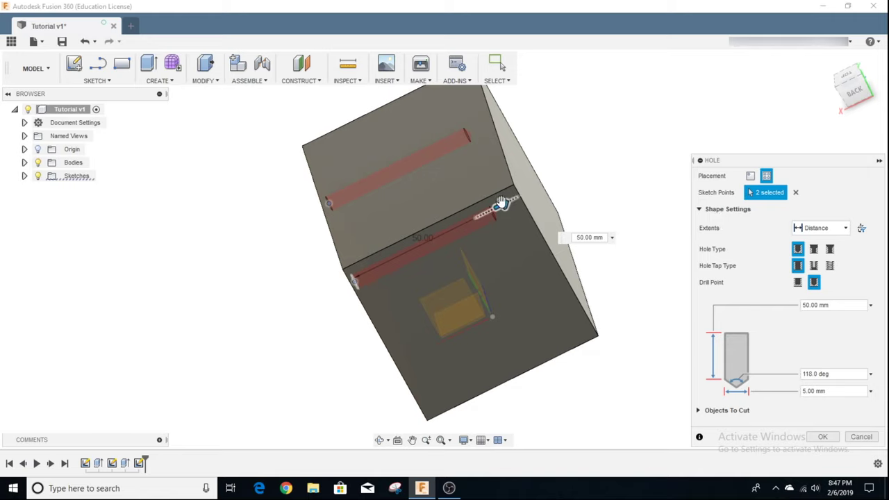
pyautogui.moveTo(502, 202); pyautogui.dragTo(569, 170)
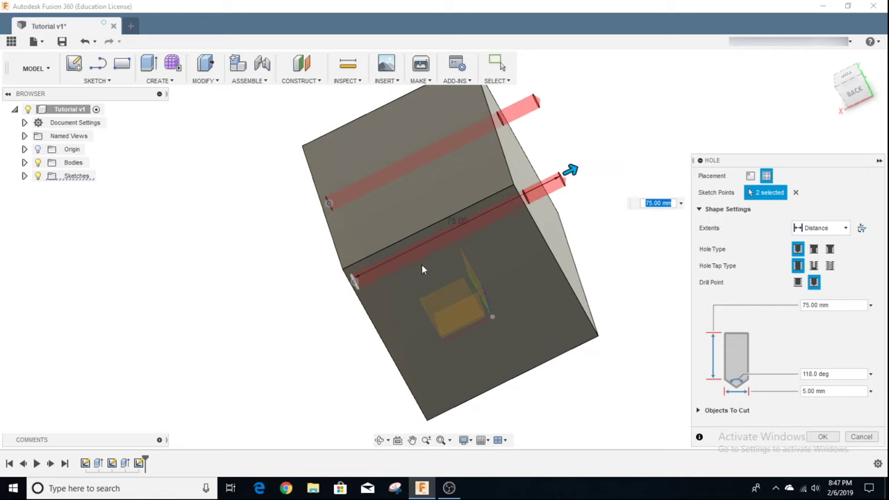
pyautogui.click(822, 437)
# Fillet the four edges around the box's top face with a constant 5 mm radius.
pyautogui.moveTo(857, 98)
pyautogui.mouseDown()
pyautogui.moveTo(877, 111)
pyautogui.moveTo(878, 82)
pyautogui.moveTo(882, 104)
pyautogui.moveTo(860, 102)
pyautogui.moveTo(854, 54)
pyautogui.mouseUp()
pyautogui.keyDown('shift'); pyautogui.moveTo(681, 264); pyautogui.dragTo(605, 396, button='middle'); pyautogui.keyUp('shift')
pyautogui.moveTo(856, 75); pyautogui.dragTo(839, 97)
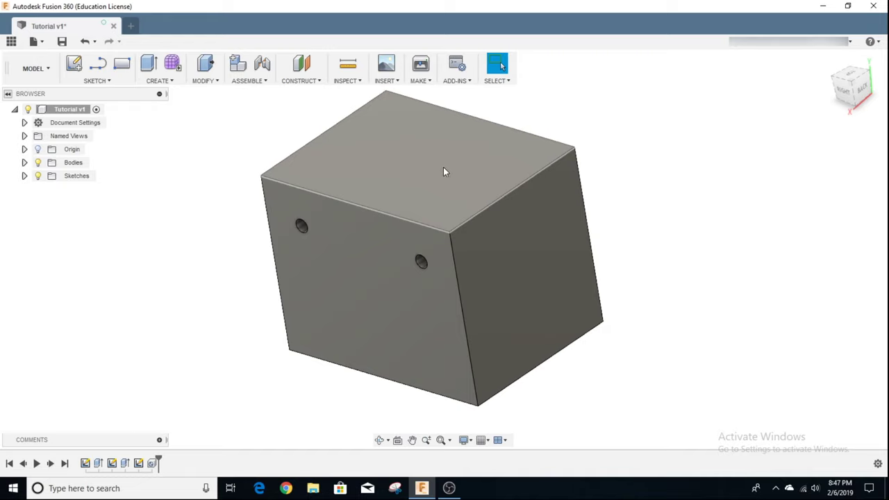
pyautogui.click(214, 82)
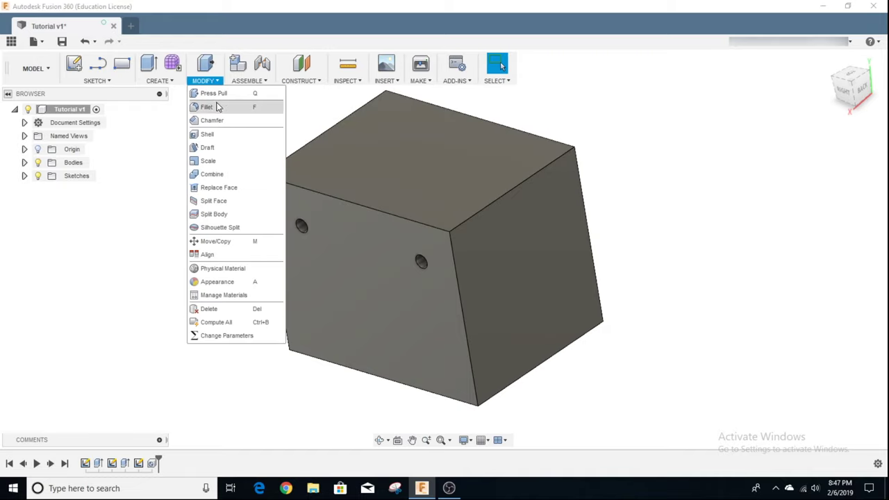
pyautogui.click(219, 107)
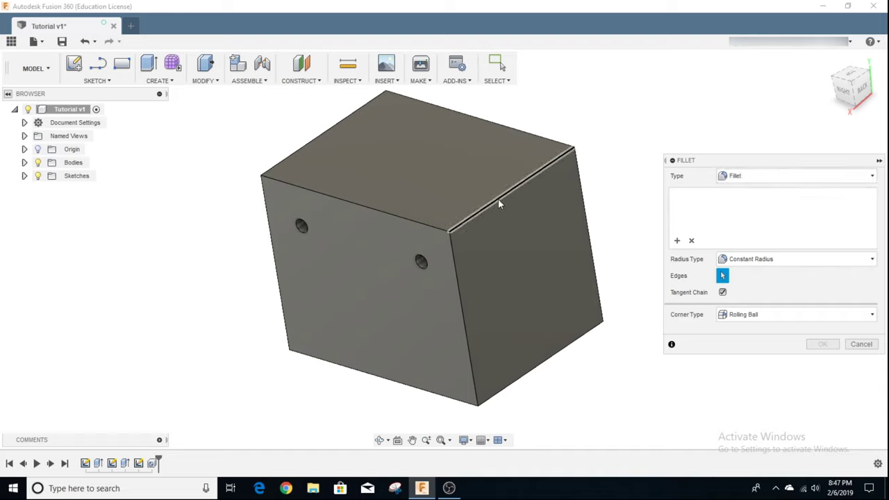
pyautogui.click(294, 154)
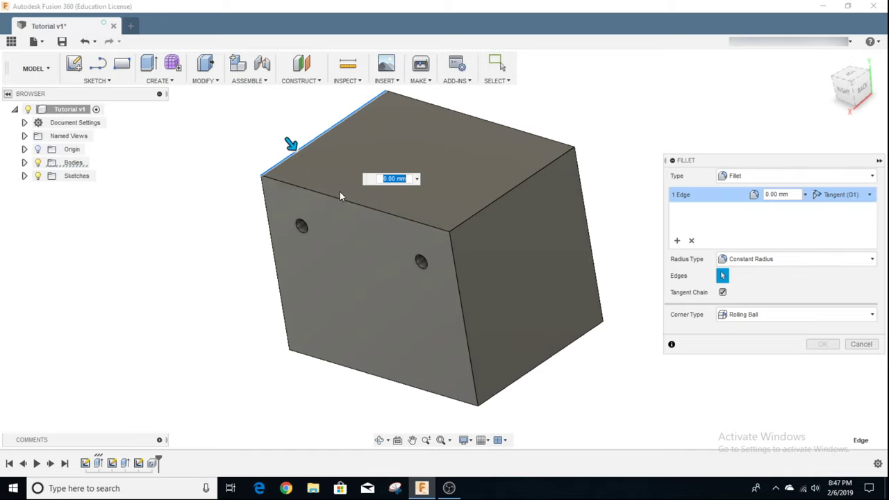
pyautogui.click(359, 203)
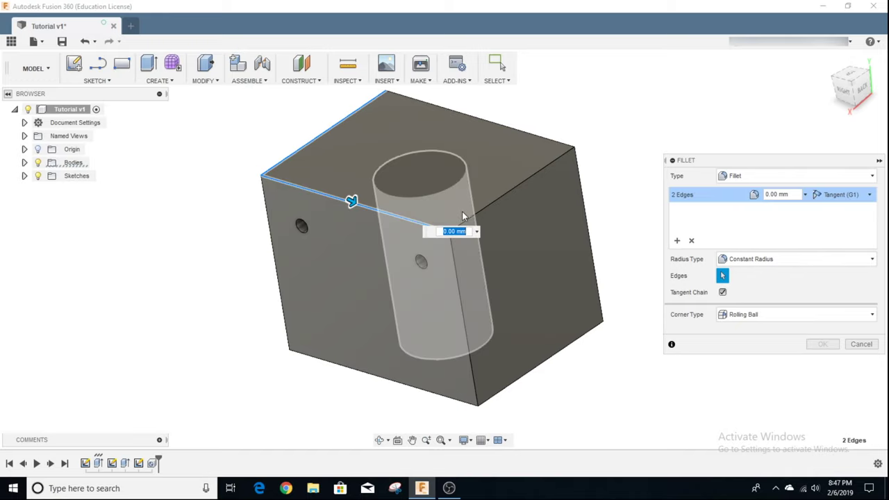
pyautogui.click(498, 200)
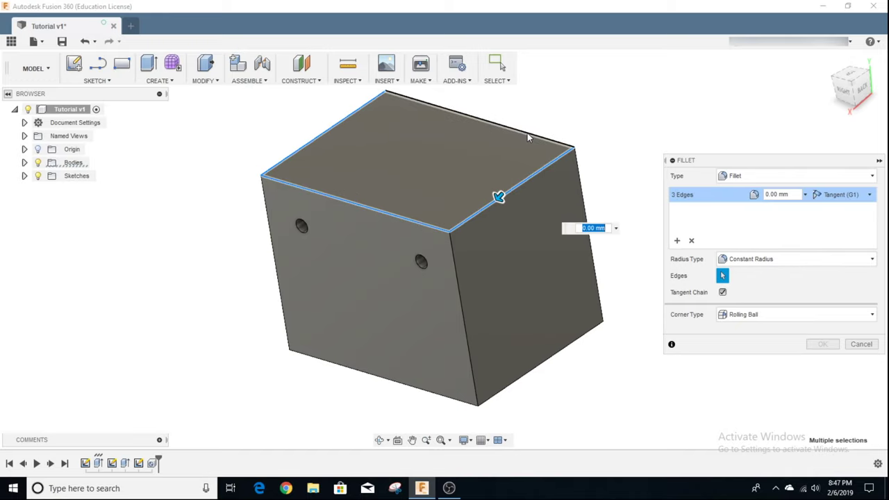
pyautogui.click(527, 132)
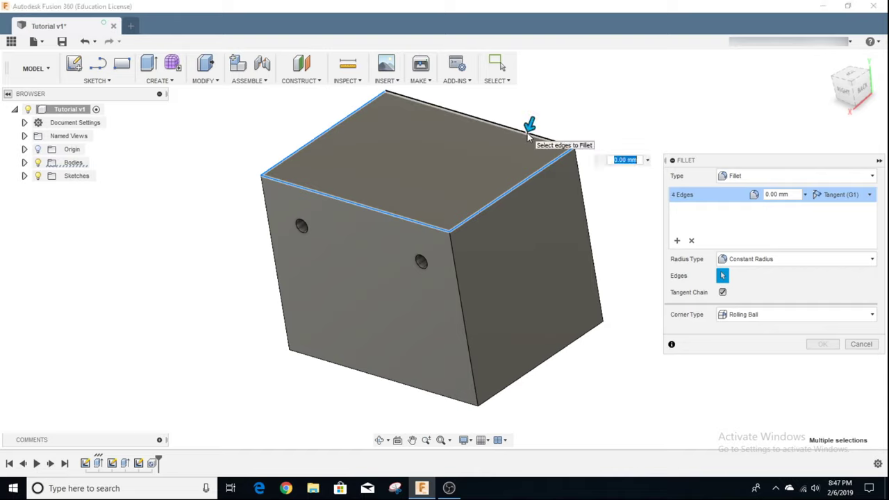
pyautogui.click(769, 194)
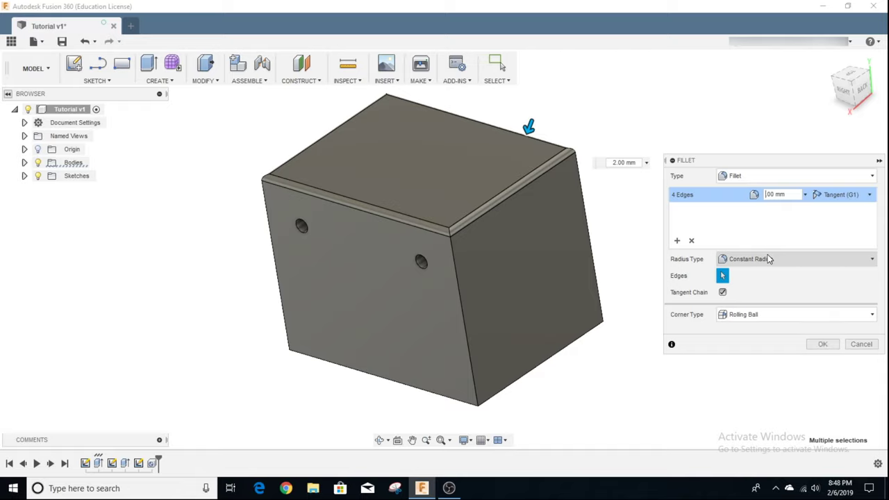
pyautogui.write('5')
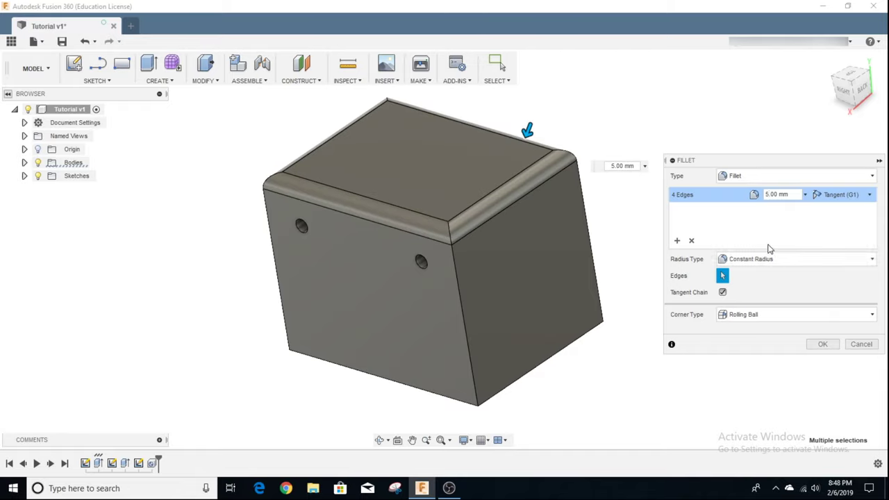
pyautogui.click(820, 344)
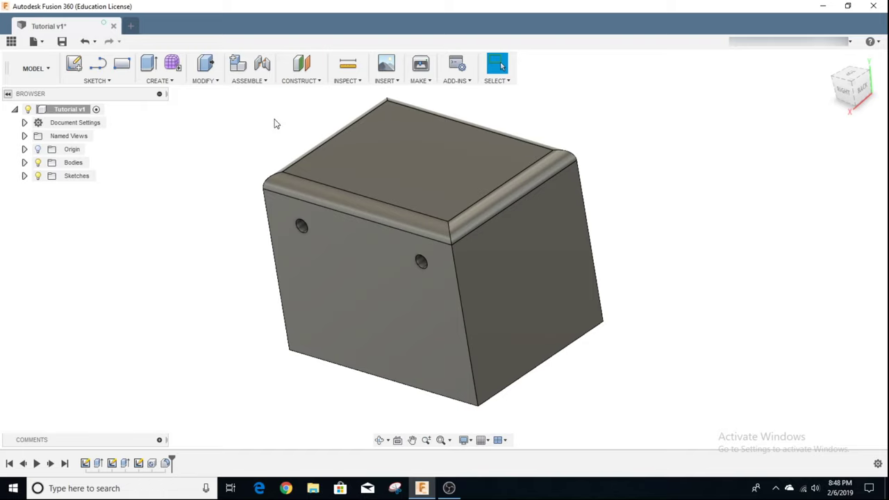
# Chamfer the box's four vertical corner edges with an equal distance of 2.5 mm.
pyautogui.click(198, 84)
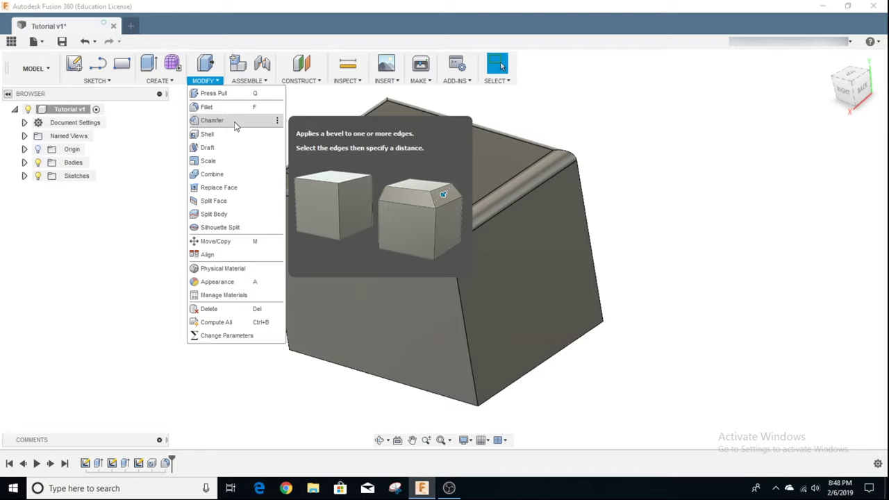
pyautogui.click(212, 120)
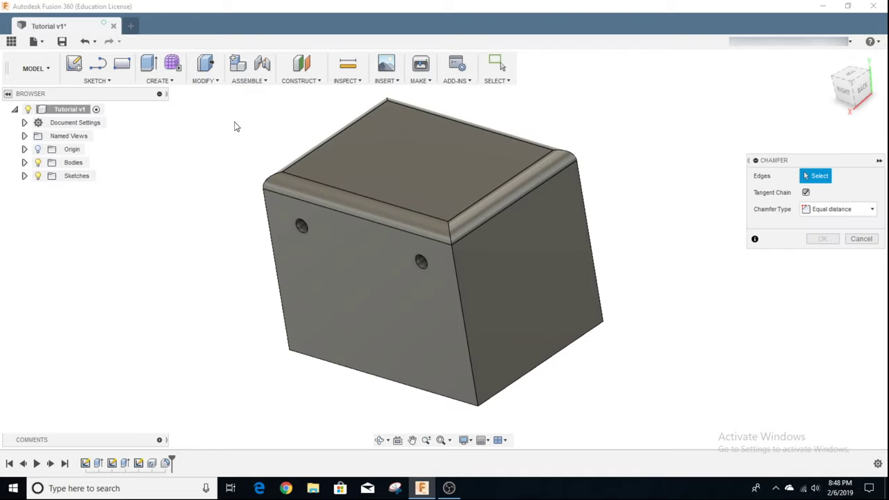
pyautogui.click(455, 278)
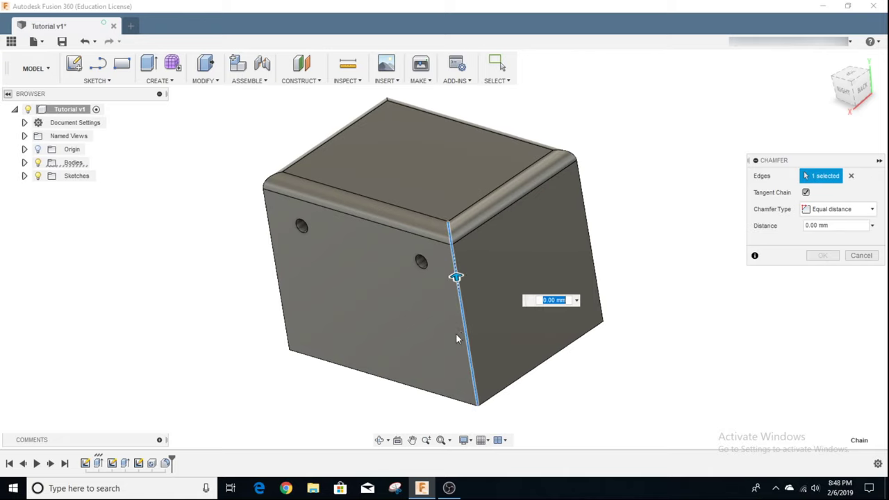
pyautogui.click(592, 234)
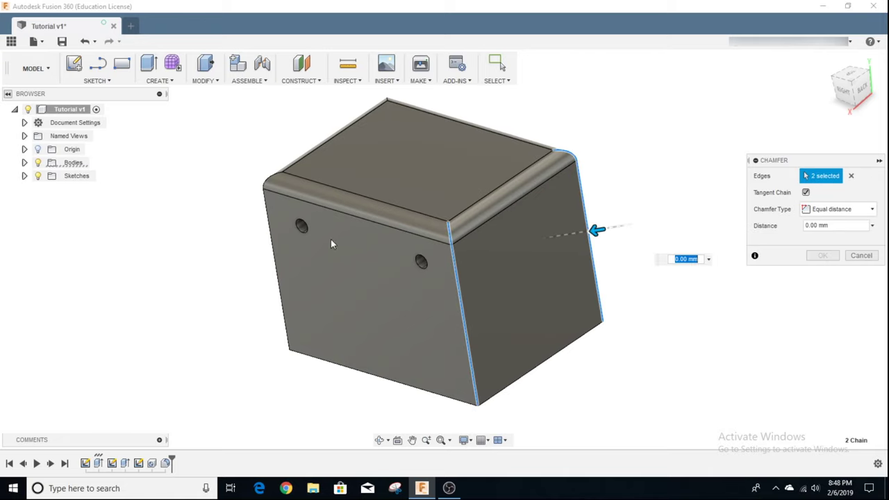
pyautogui.click(266, 232)
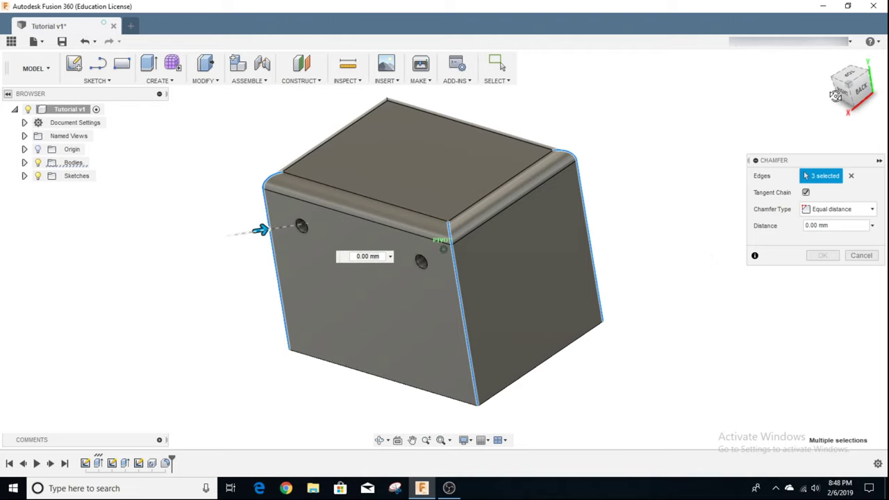
pyautogui.moveTo(835, 96); pyautogui.dragTo(709, 102)
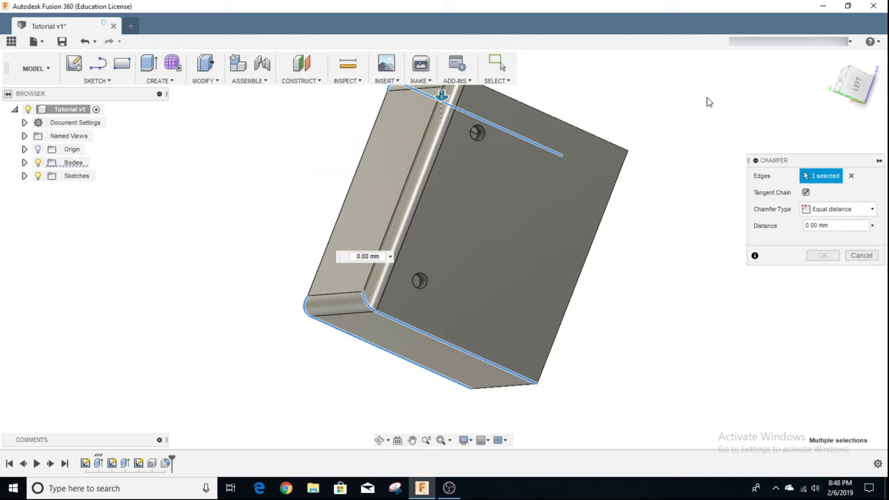
pyautogui.click(595, 135)
pyautogui.moveTo(860, 87); pyautogui.dragTo(847, 99)
pyautogui.moveTo(3, 66); pyautogui.dragTo(1, 98)
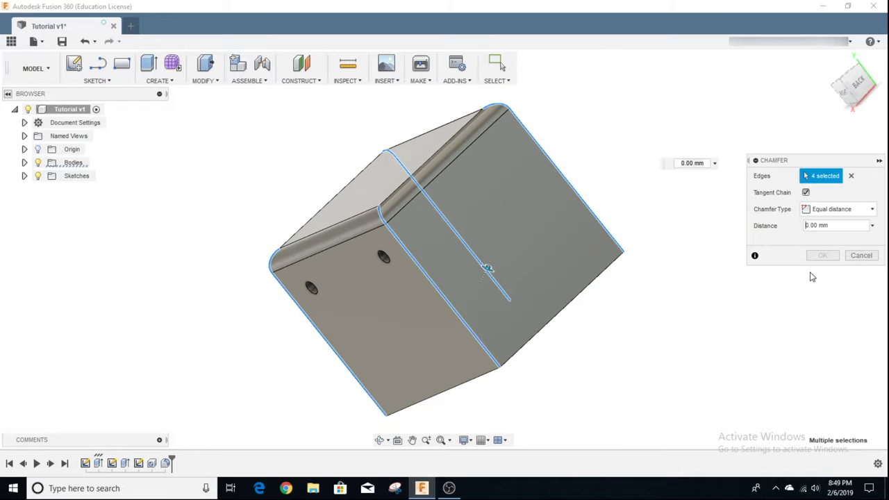
pyautogui.write('2.5')
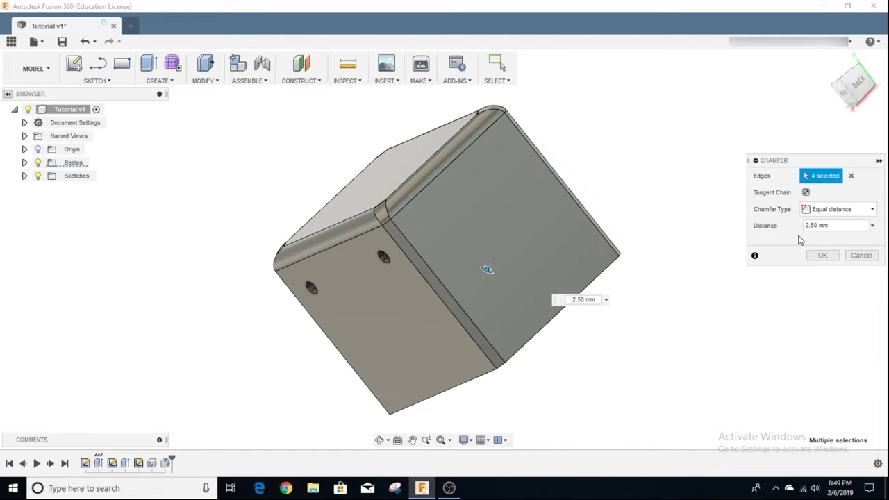
pyautogui.click(823, 255)
pyautogui.keyDown('shift'); pyautogui.moveTo(444, 208); pyautogui.dragTo(528, 254, button='middle'); pyautogui.keyUp('shift')
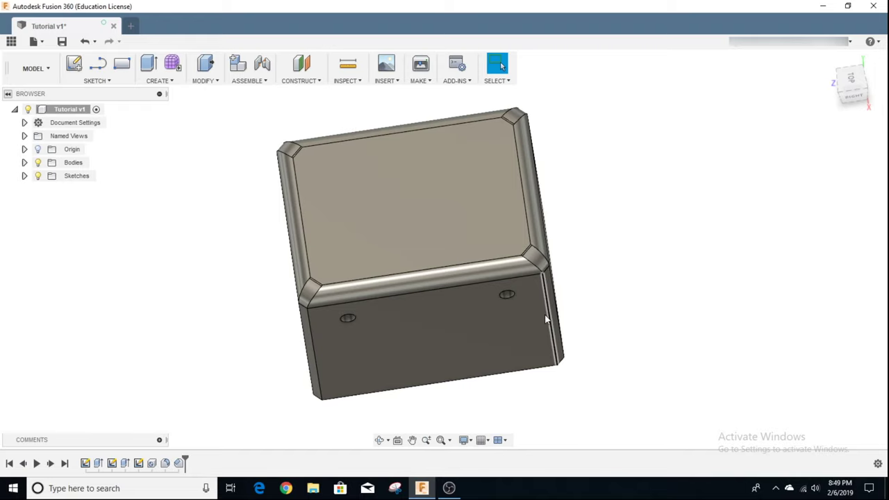
pyautogui.click(862, 105)
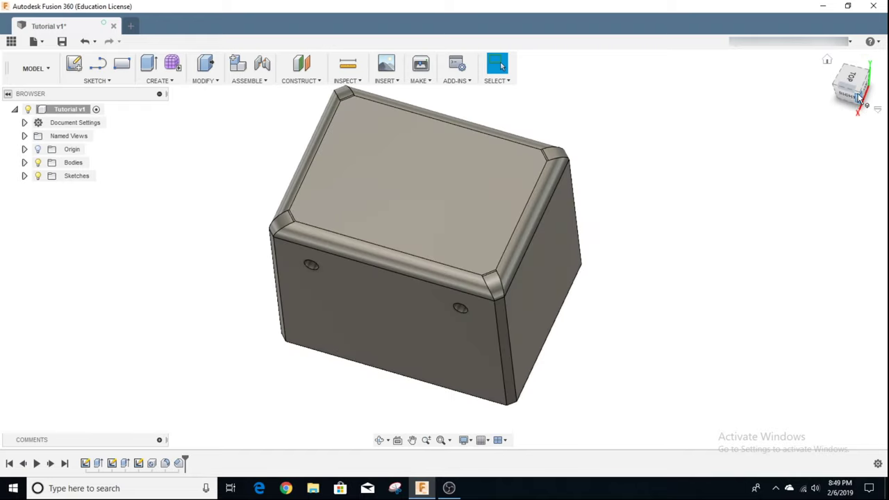
pyautogui.moveTo(858, 98); pyautogui.dragTo(771, 149)
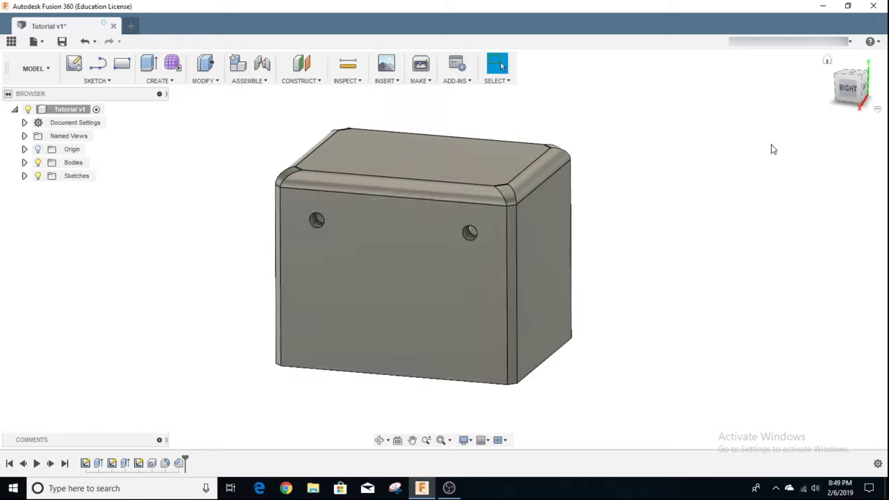
pyautogui.keyDown('shift'); pyautogui.moveTo(440, 244); pyautogui.dragTo(555, 191, button='middle'); pyautogui.keyUp('shift')
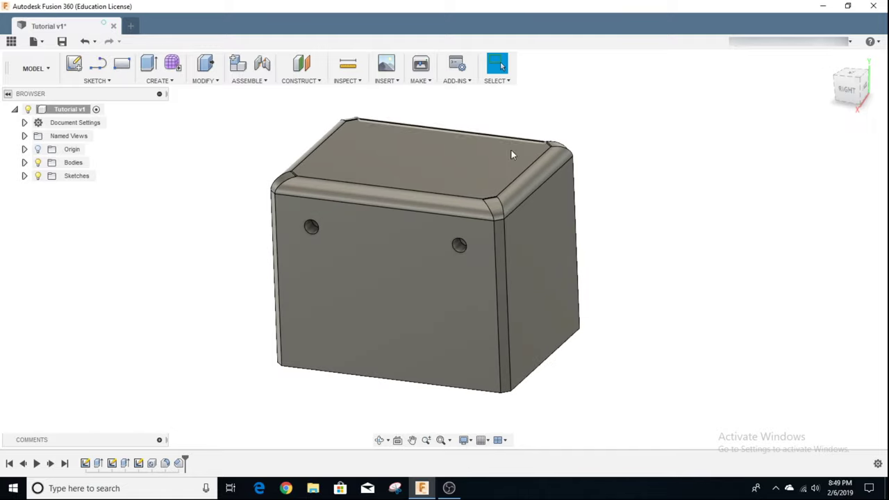
pyautogui.keyDown('shift'); pyautogui.moveTo(468, 157); pyautogui.dragTo(719, 138, button='middle'); pyautogui.keyUp('shift')
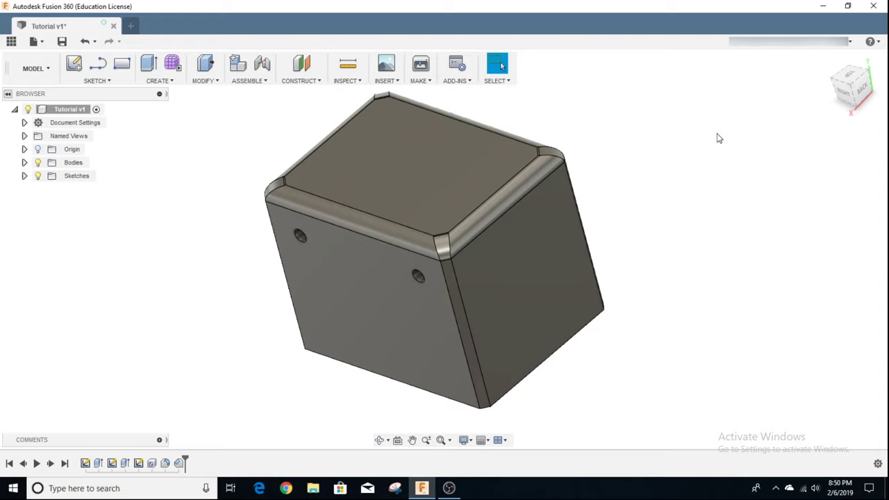